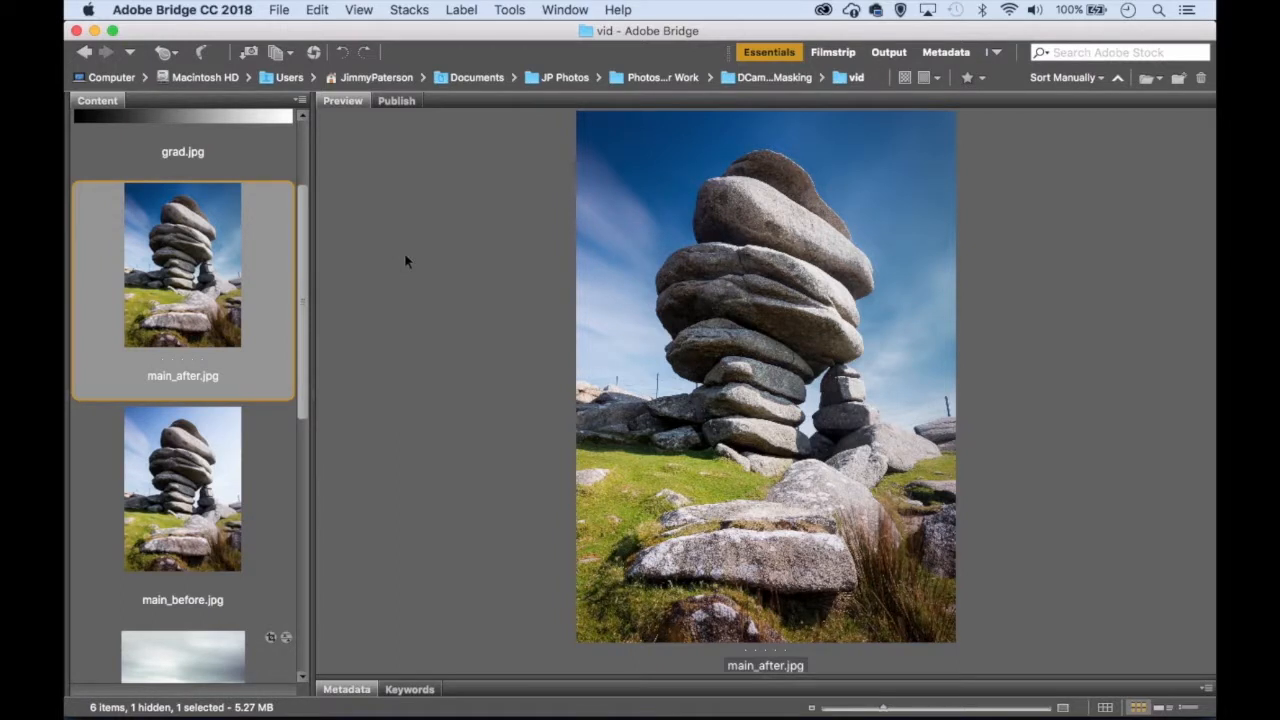
- Compare the previews of main_after.jpg and main_before.jpg, and open main_before.jpg in Camera Raw
click(170, 466)
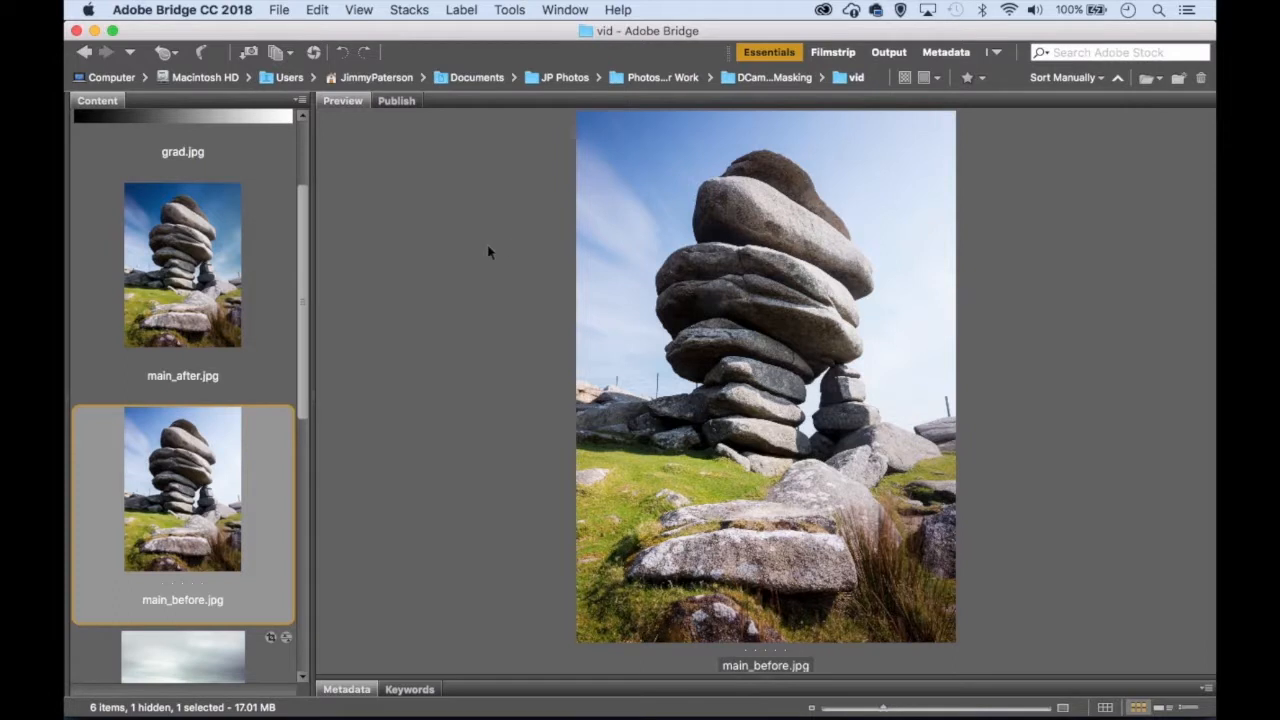
click(176, 245)
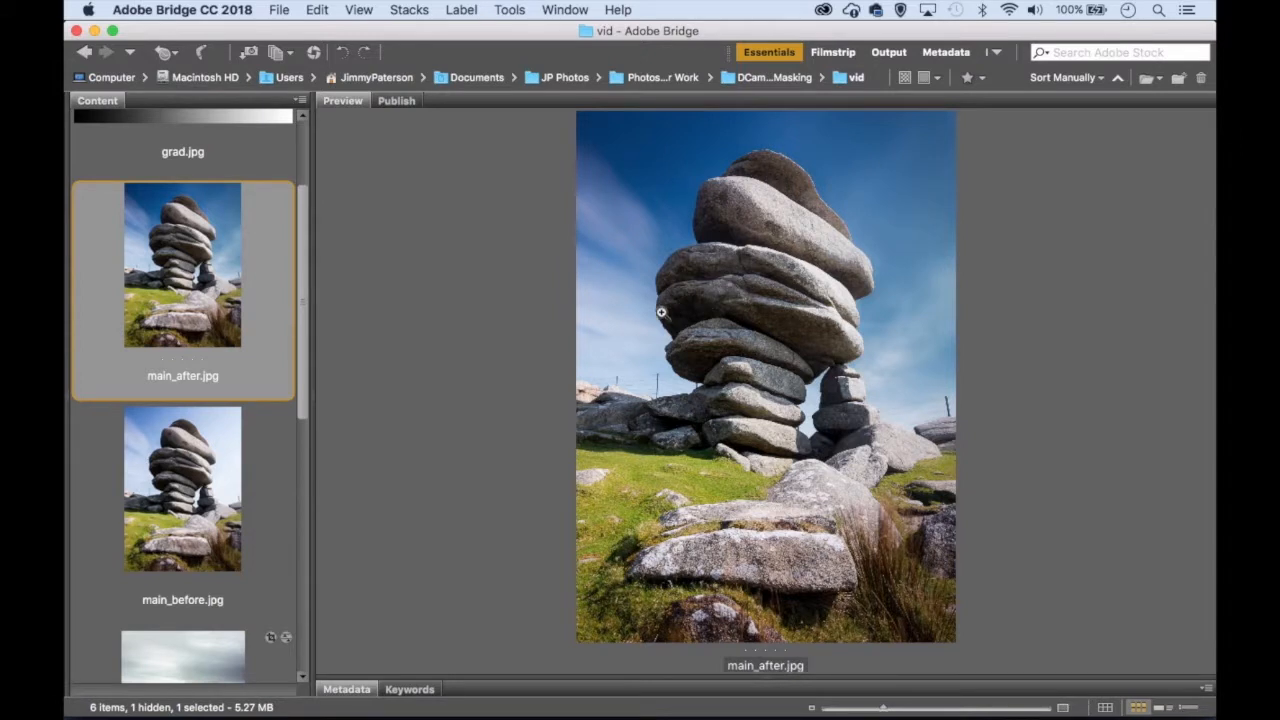
click(178, 460)
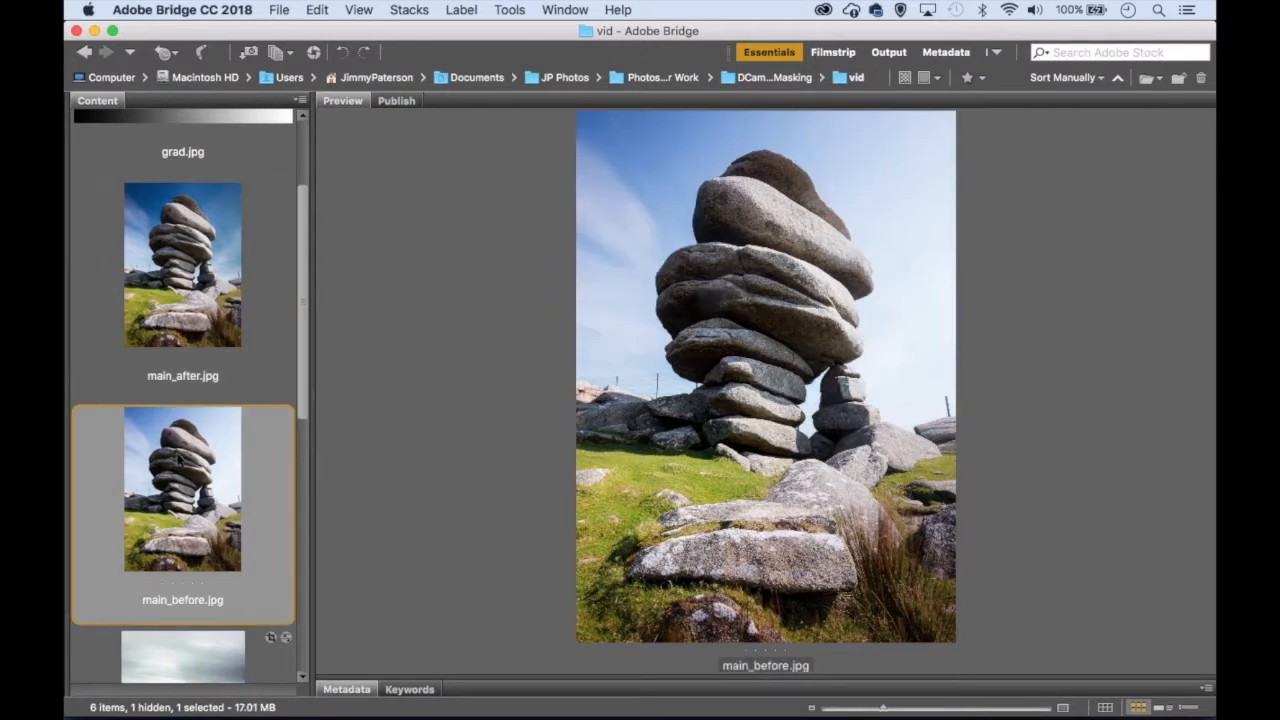
right_click(173, 454)
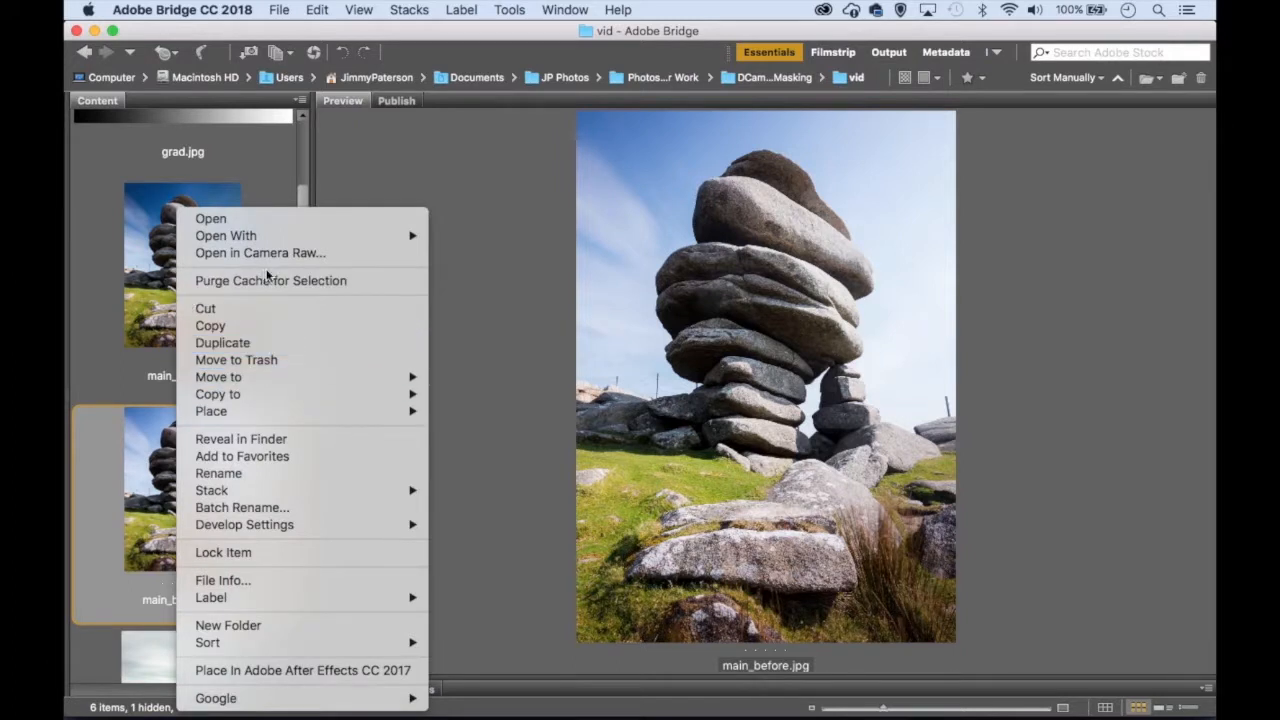
click(352, 255)
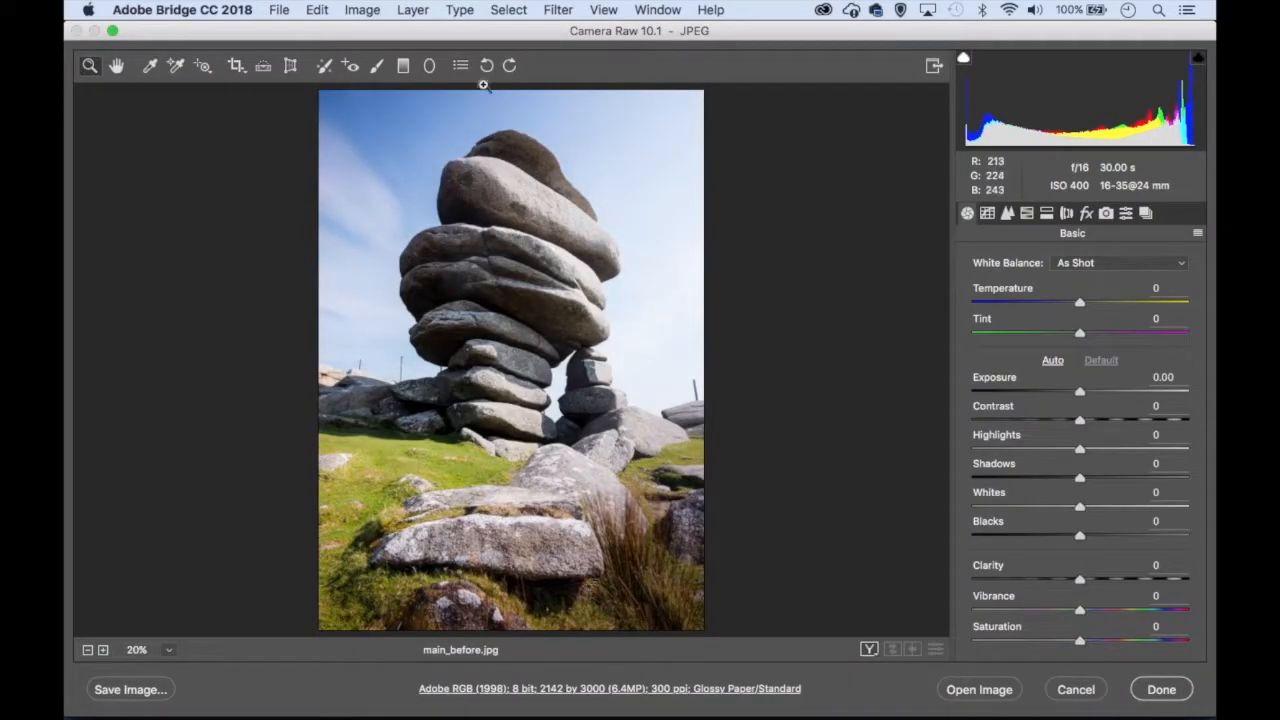
- Draw a diagonal graduated filter with Exposure -1.50 from the upper-right sky down into the rock stack and set its Highlights to -48
click(404, 66)
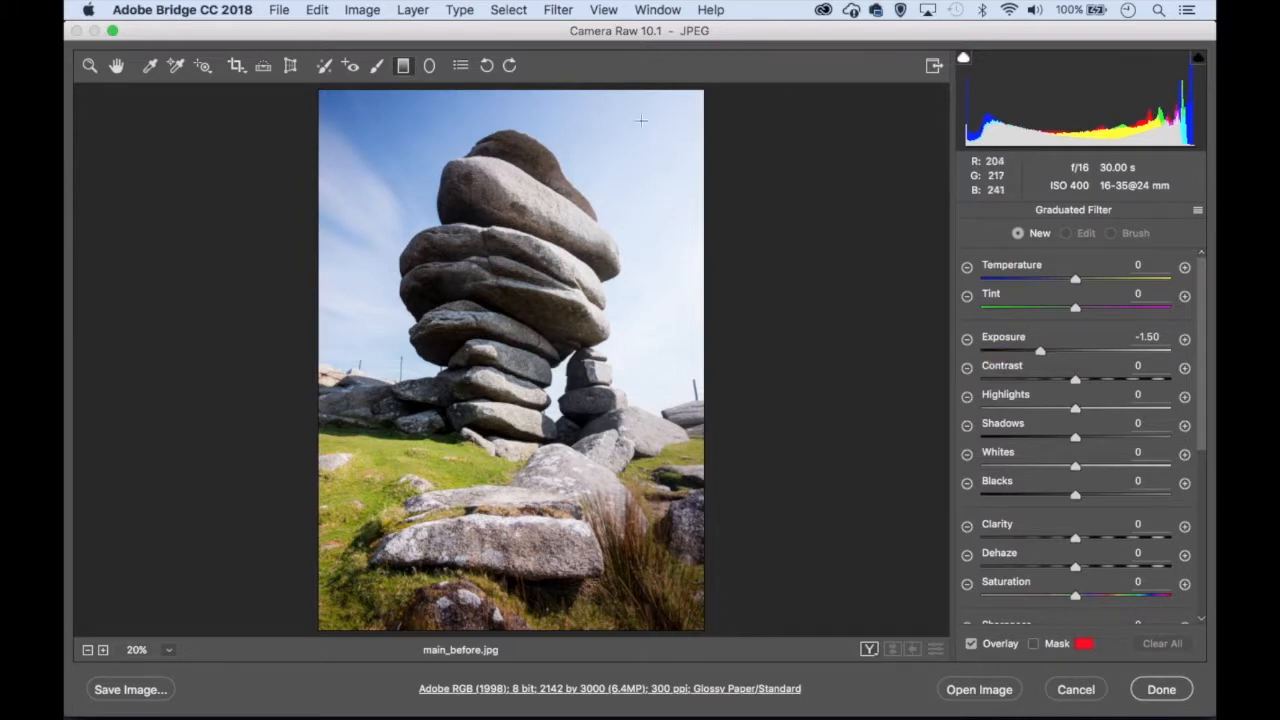
drag(640, 173, 509, 254)
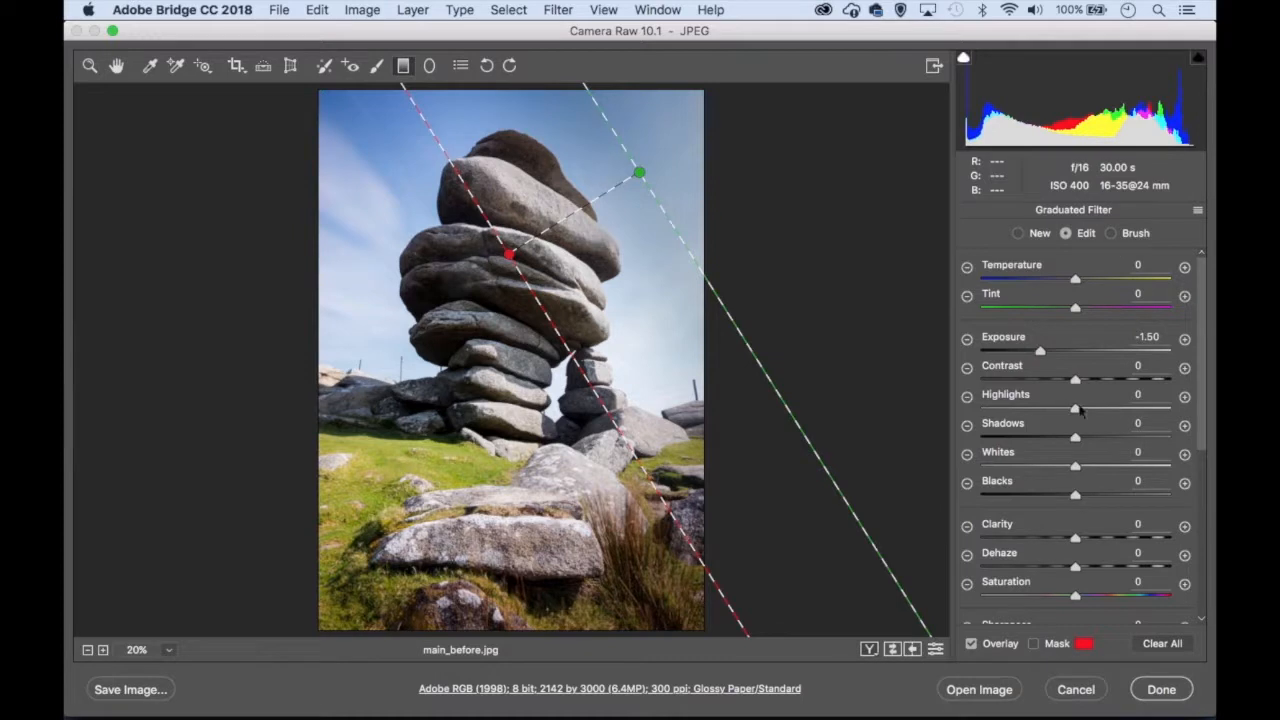
drag(1072, 413, 1031, 409)
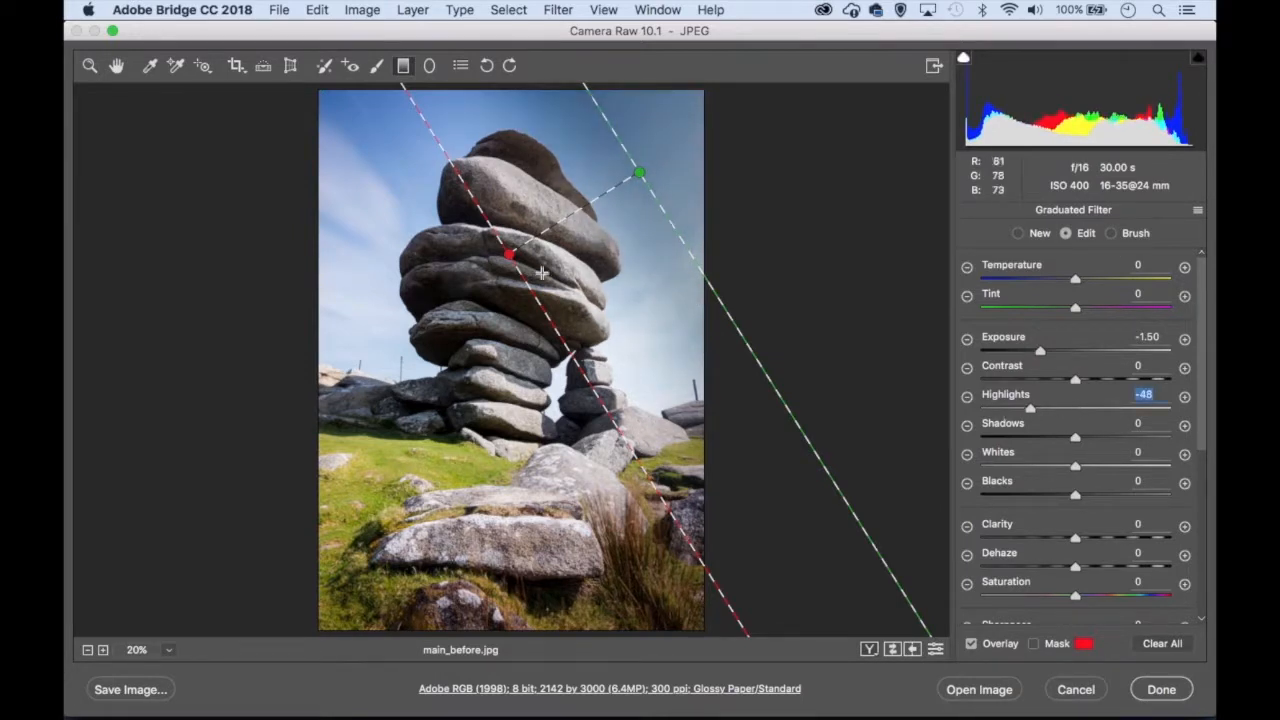
- Adjust both end points of the graduated filter to lengthen and tilt it, and set its Exposure to -1.10
mouse_move(510, 256)
mouse_down()
mouse_move(506, 292)
mouse_move(523, 272)
mouse_up()
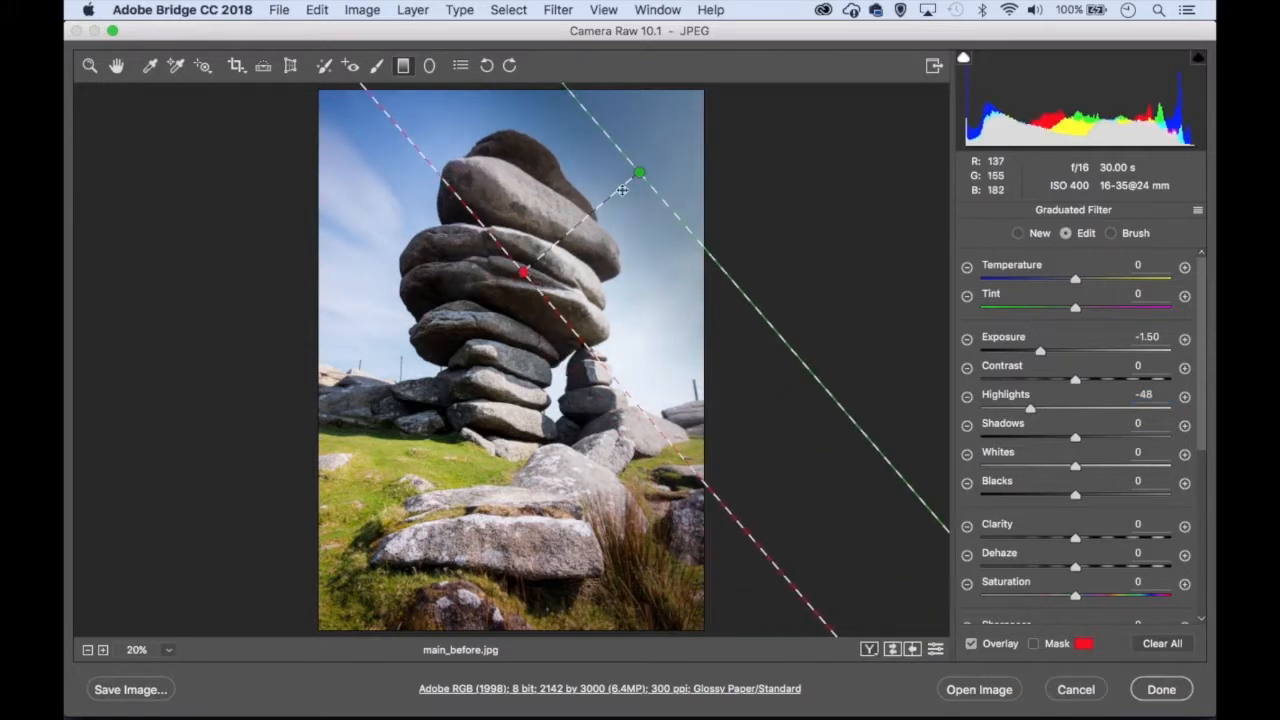
mouse_move(641, 176)
mouse_down()
mouse_move(656, 140)
mouse_move(645, 153)
mouse_up()
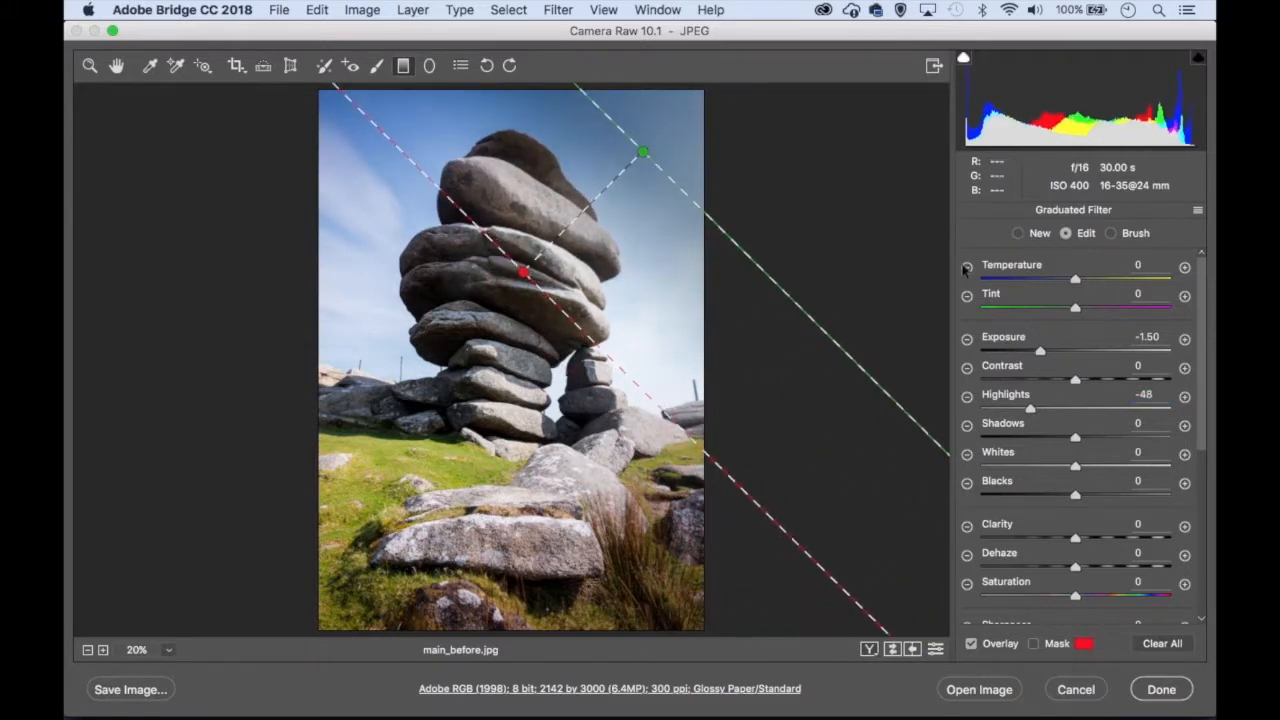
drag(1044, 353, 1048, 352)
drag(529, 284, 529, 285)
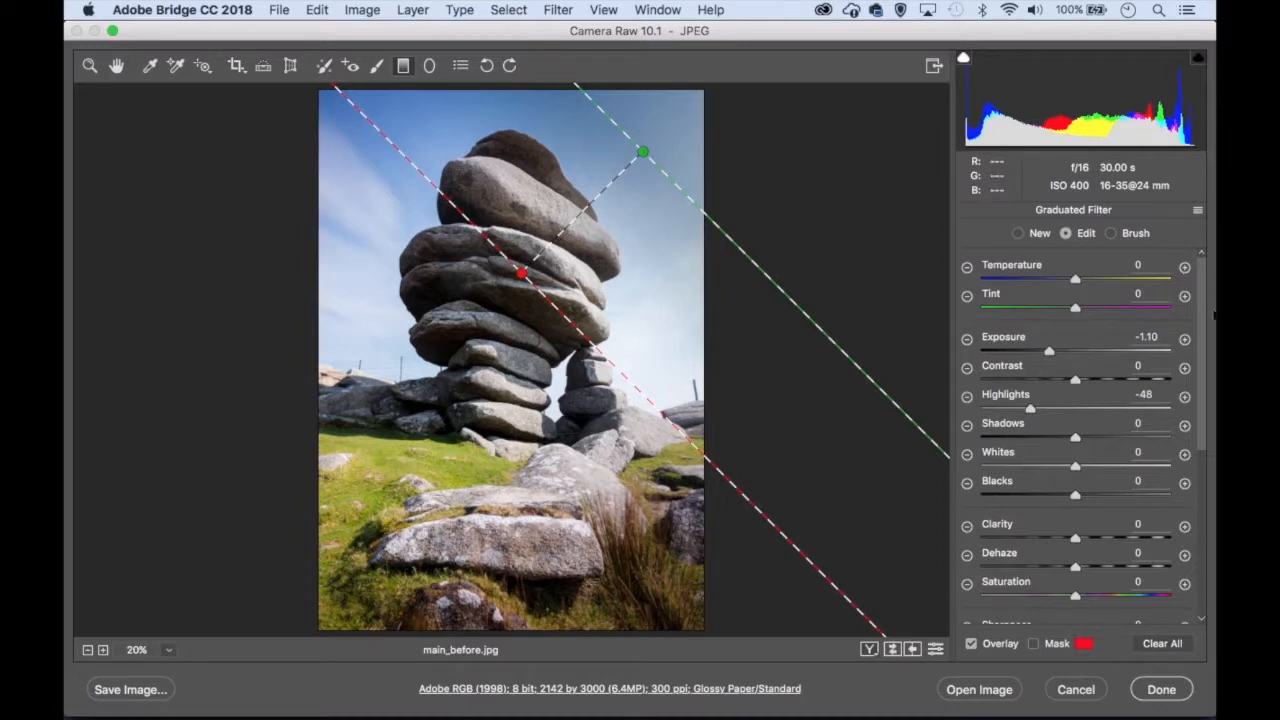
- Set the graduated filter's Range Mask to Color and try a sample in the sky beside the top rock, removing it again
drag(1201, 308, 1190, 482)
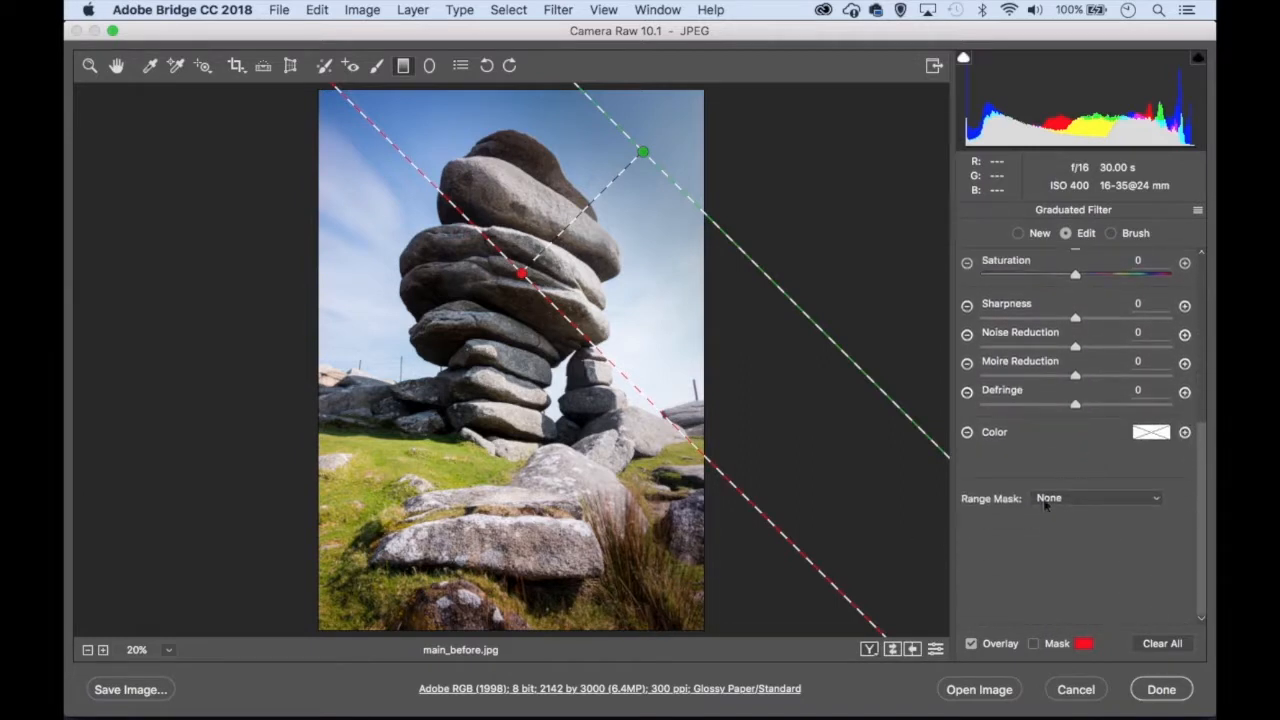
click(1075, 498)
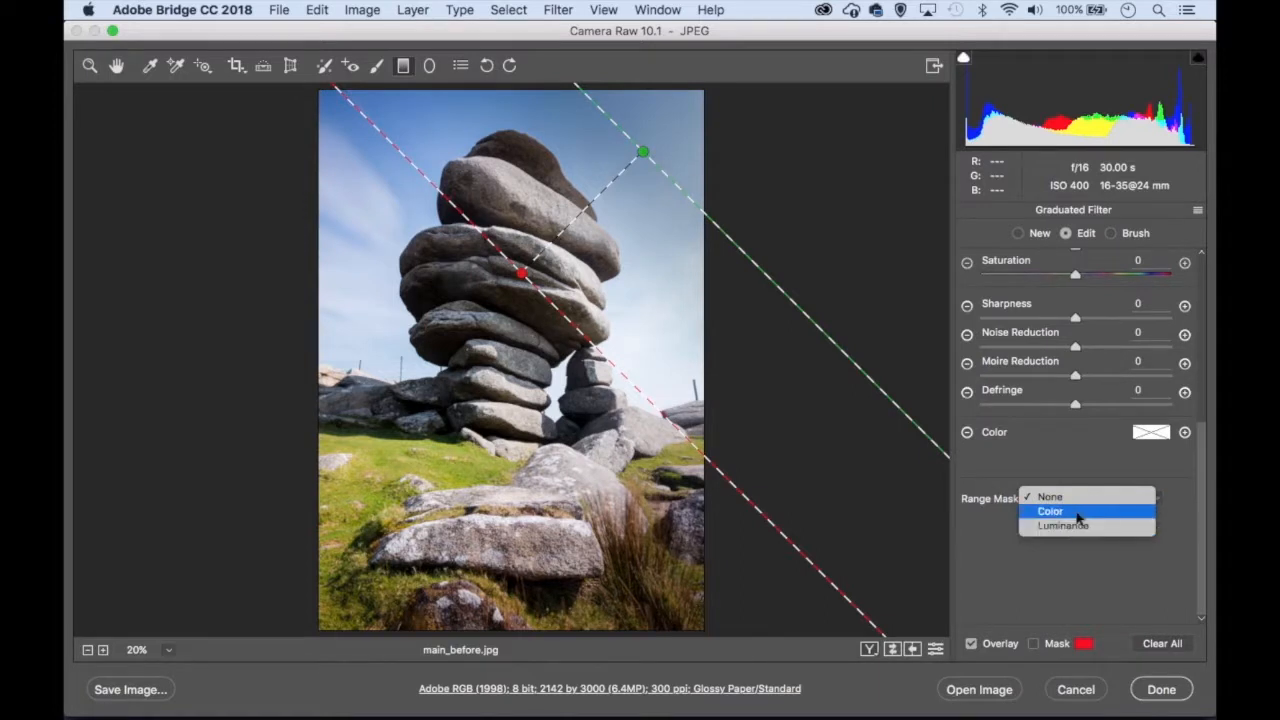
click(1078, 516)
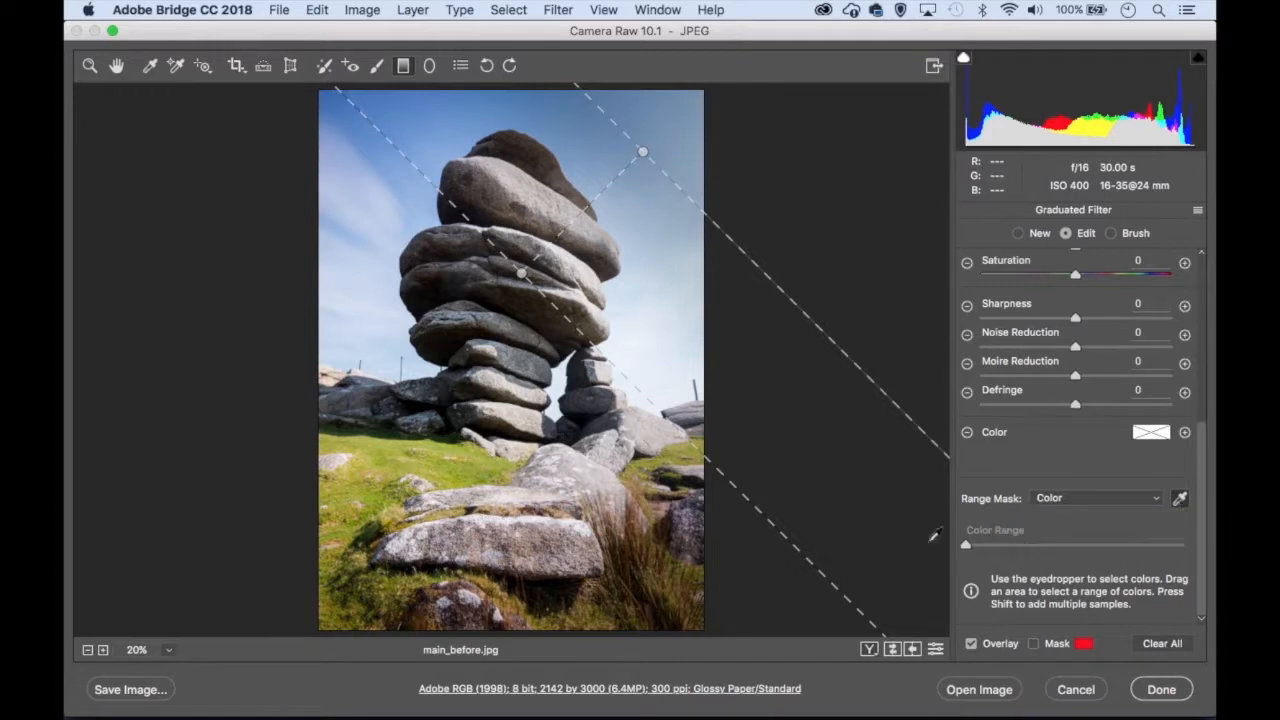
click(1180, 498)
click(589, 139)
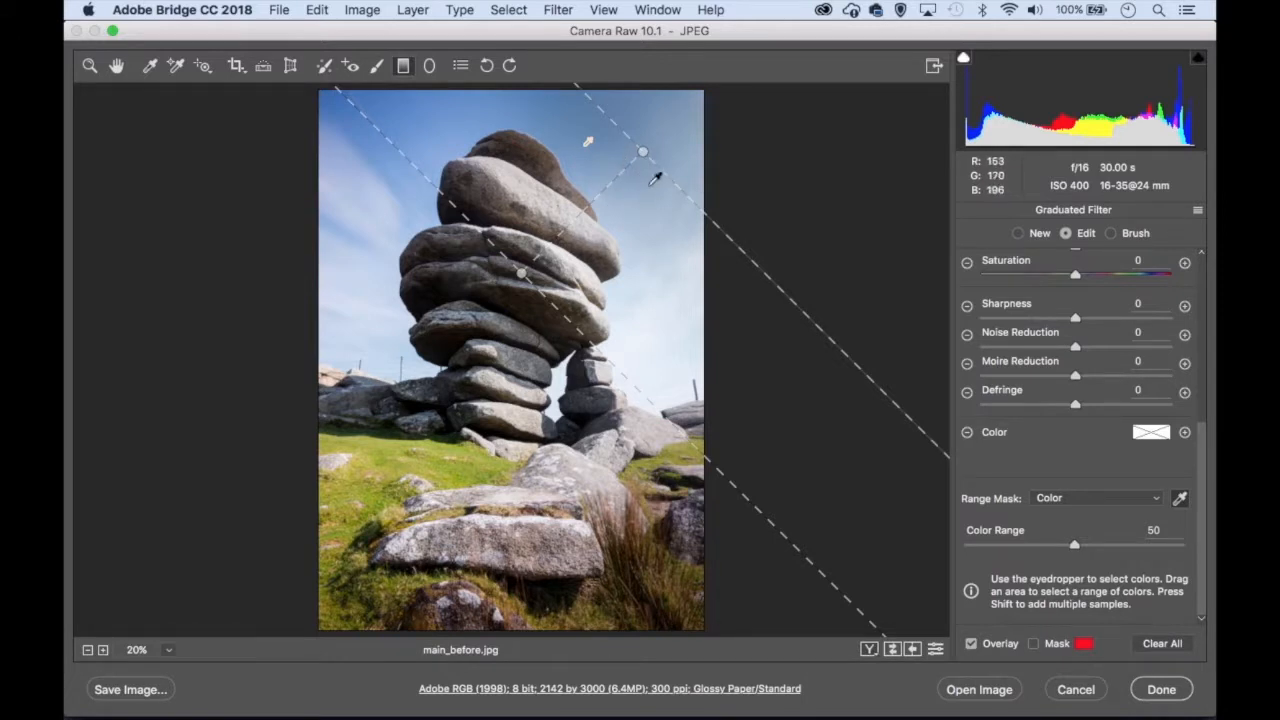
alt+click(585, 143)
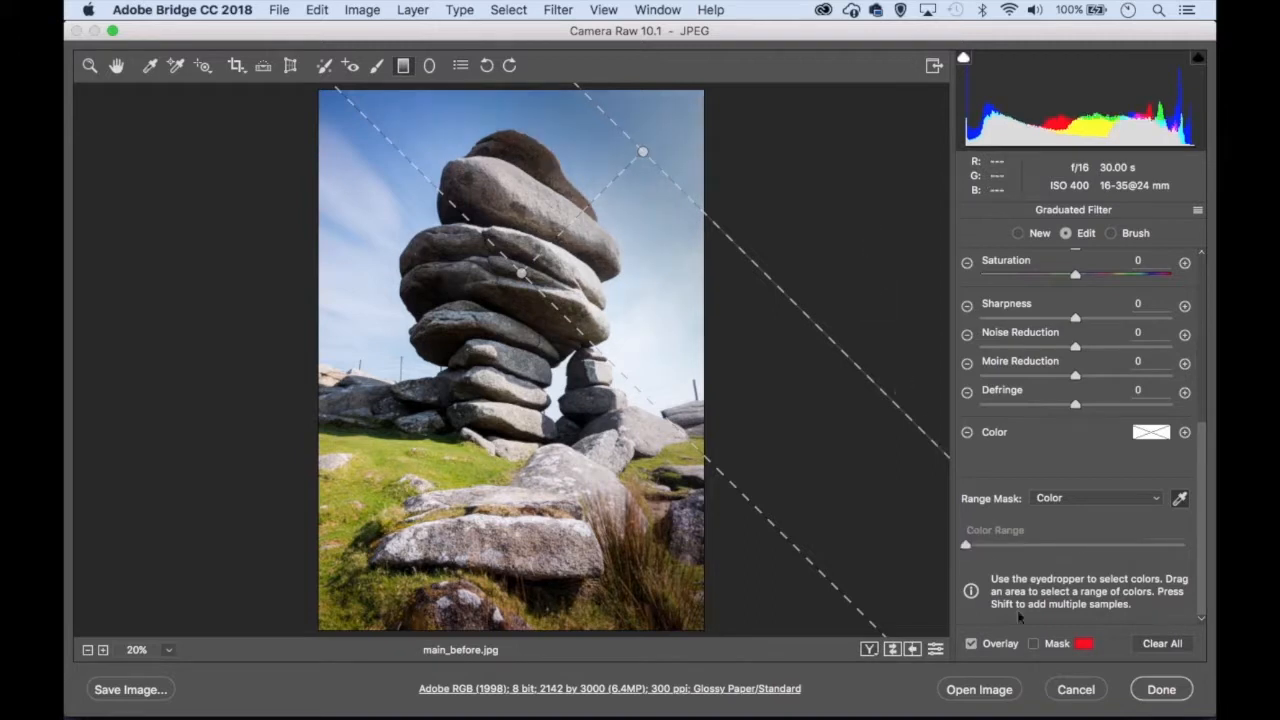
- Sample the blue sky just right of the top rock for the colour range mask, checking it with the mask overlay and hiding the overlay
click(1034, 644)
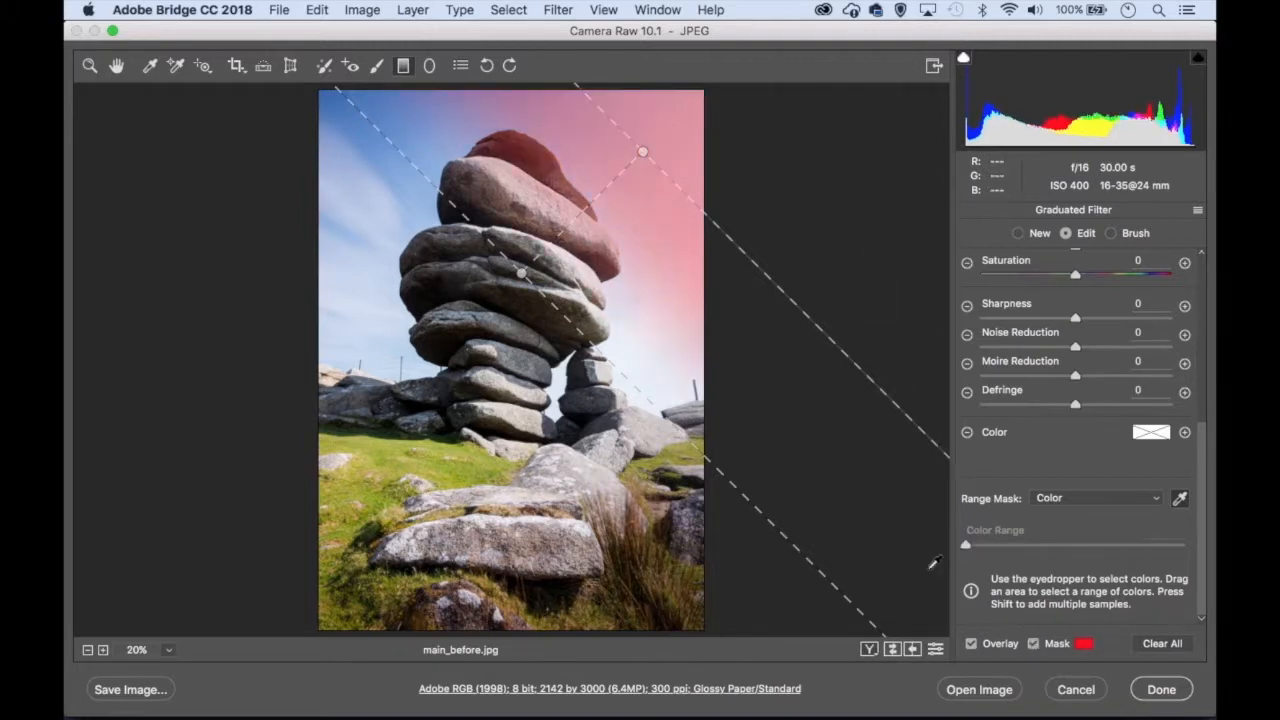
key(super+equal)
key(super+equal)
drag(728, 222, 662, 440)
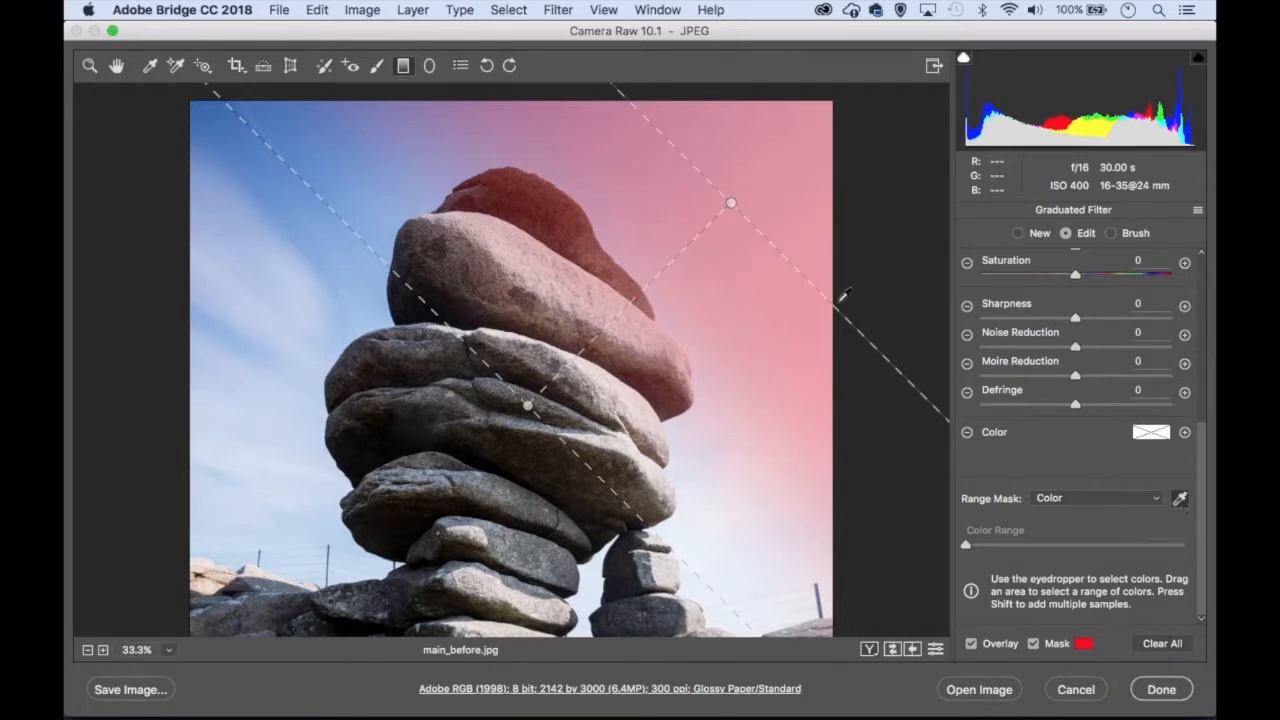
click(619, 168)
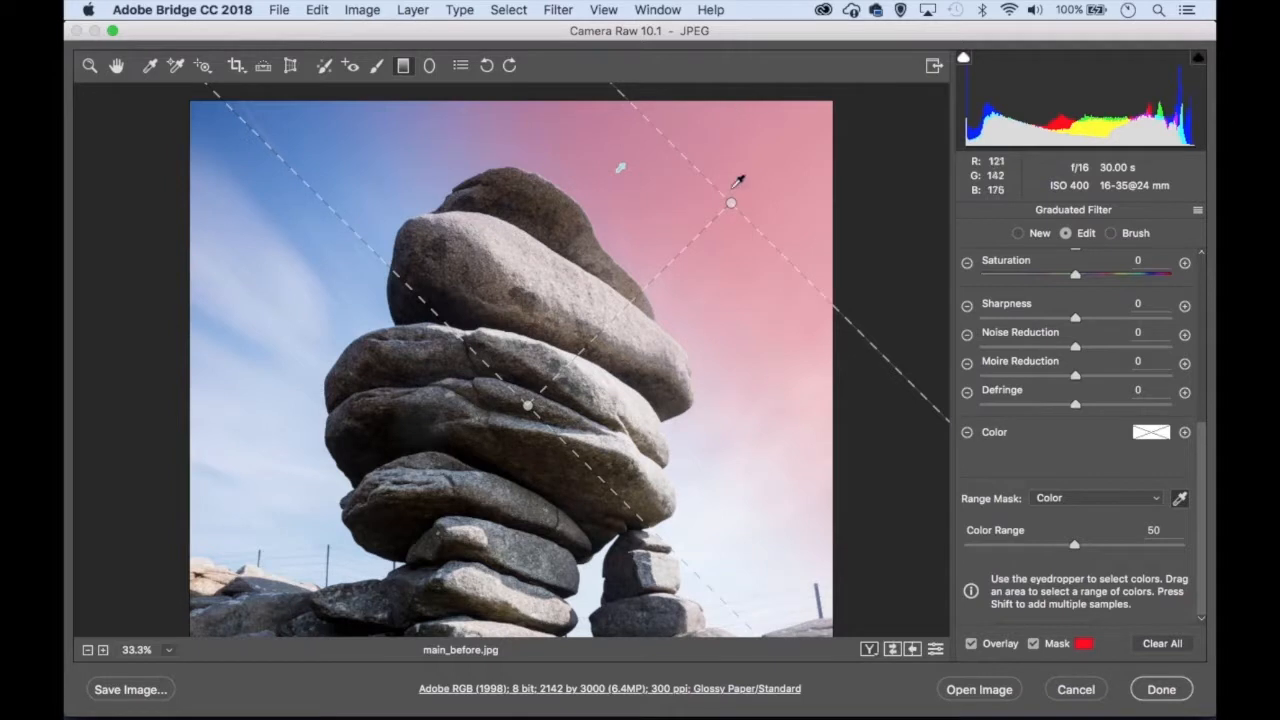
click(735, 307)
key(y)
key(y)
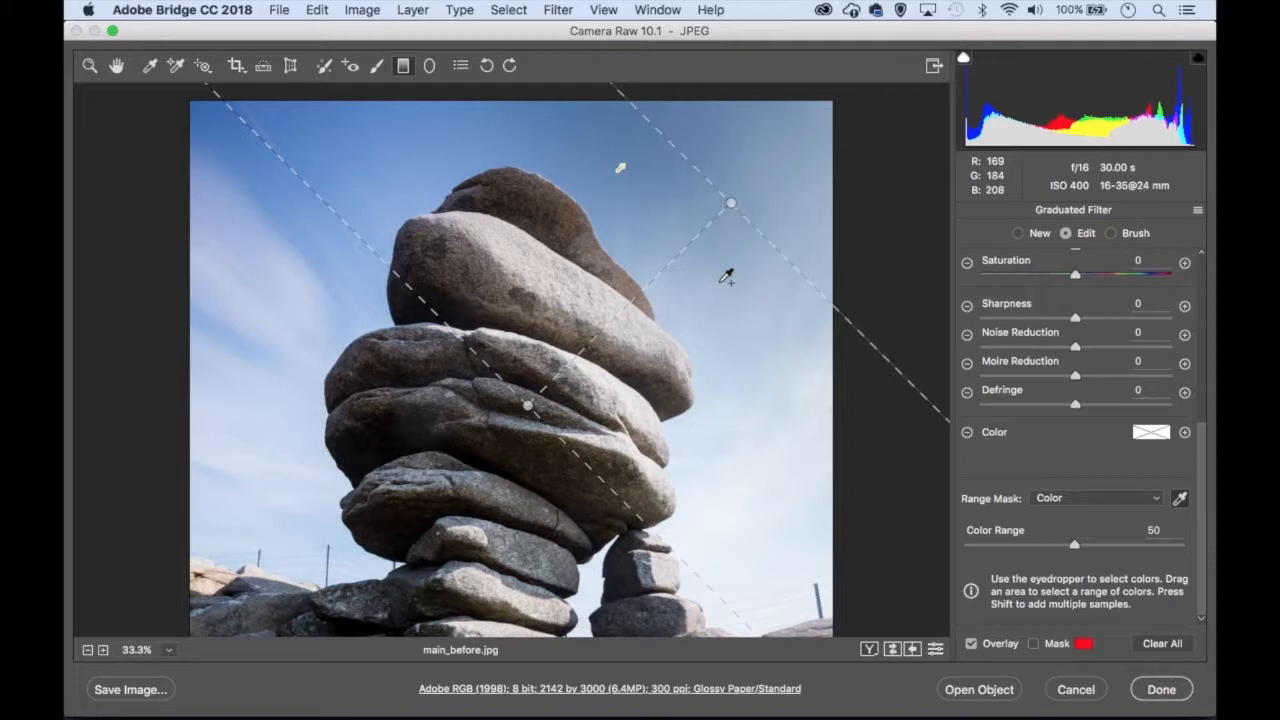
- Add three more colour samples to the range mask from the upper-right sky and the paler sky beside the rocks
shift+click(743, 278)
shift+click(744, 136)
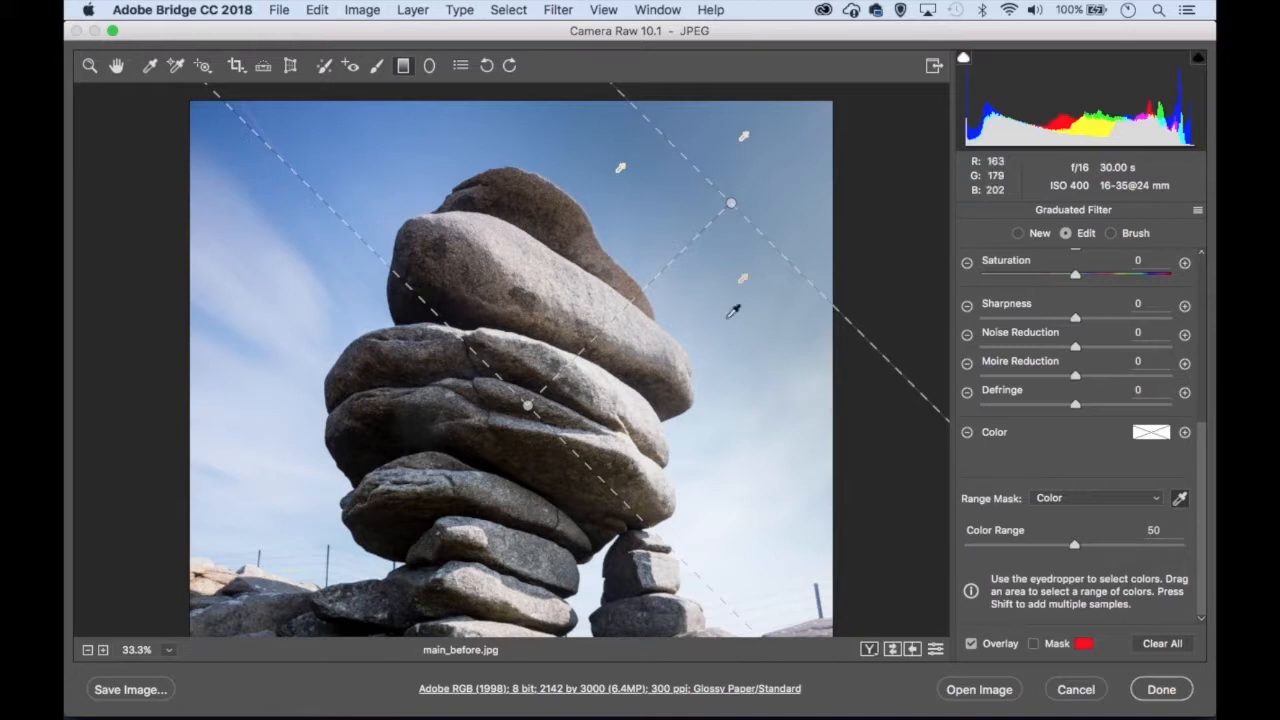
drag(720, 310, 797, 369)
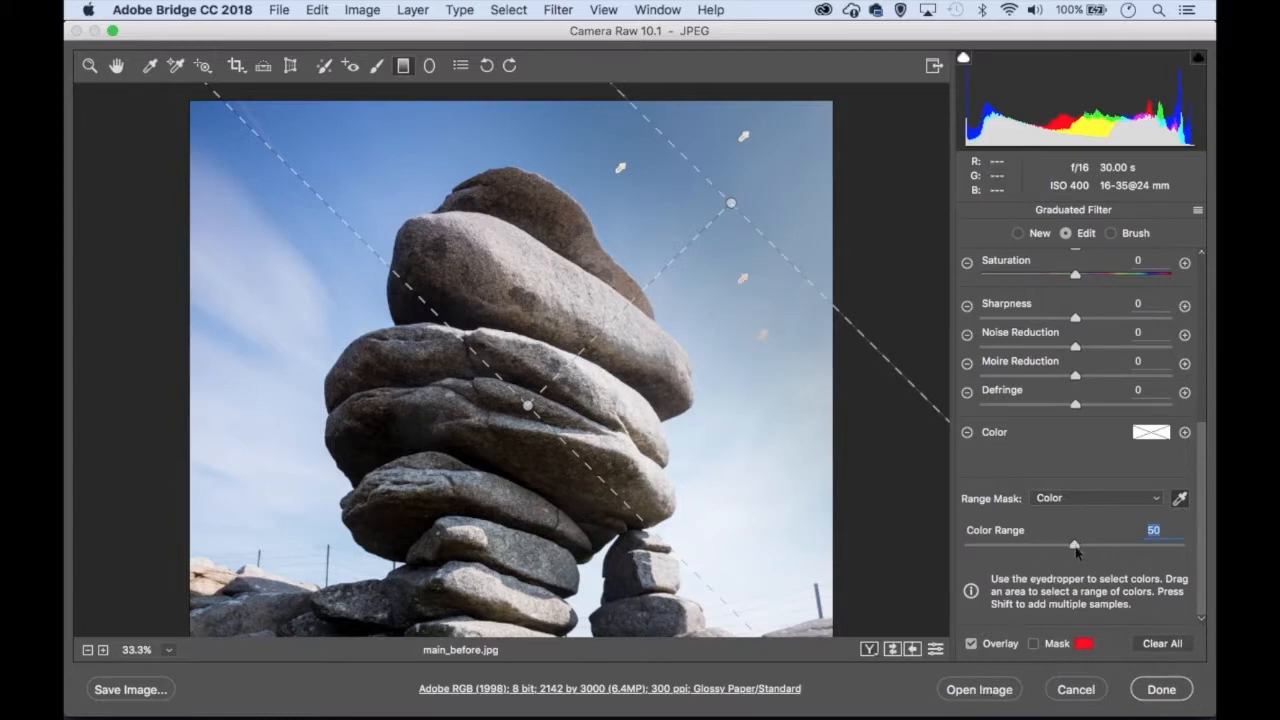
- Test the mask's Color Range at 100 and 0 along the rock edge, and settle on 54
key(super+equal)
drag(774, 277, 560, 388)
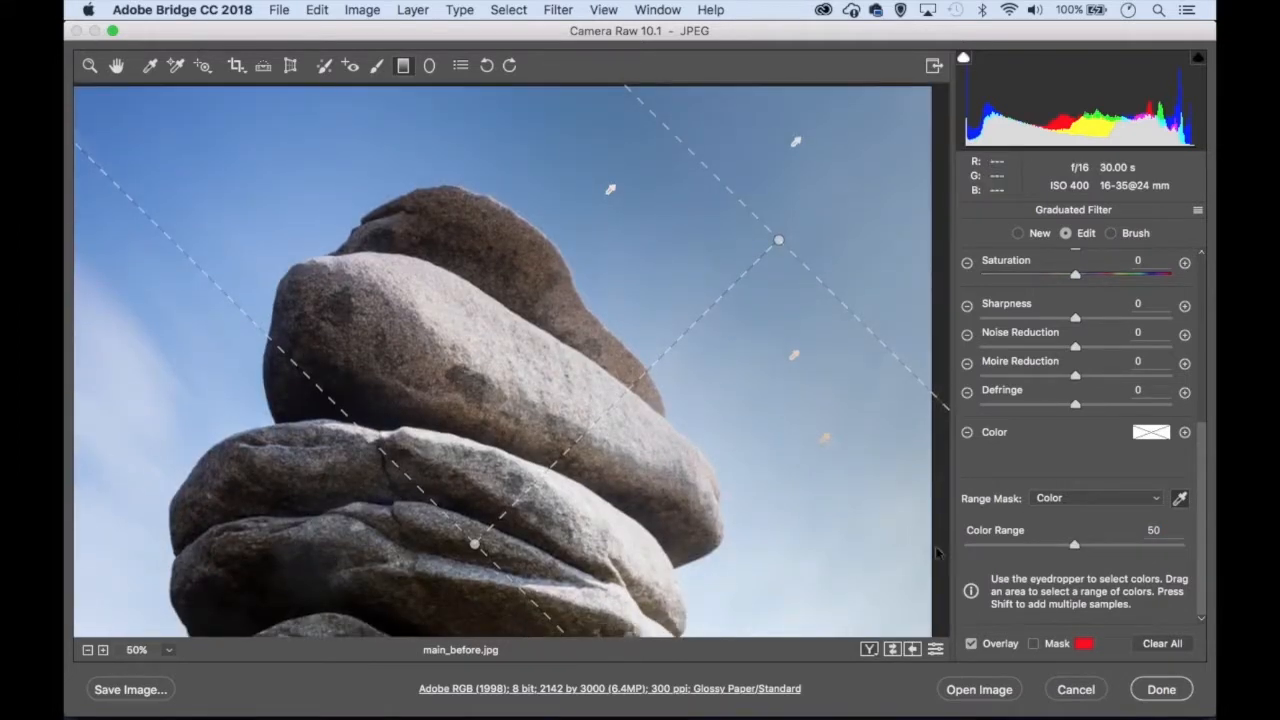
drag(1075, 547, 1210, 546)
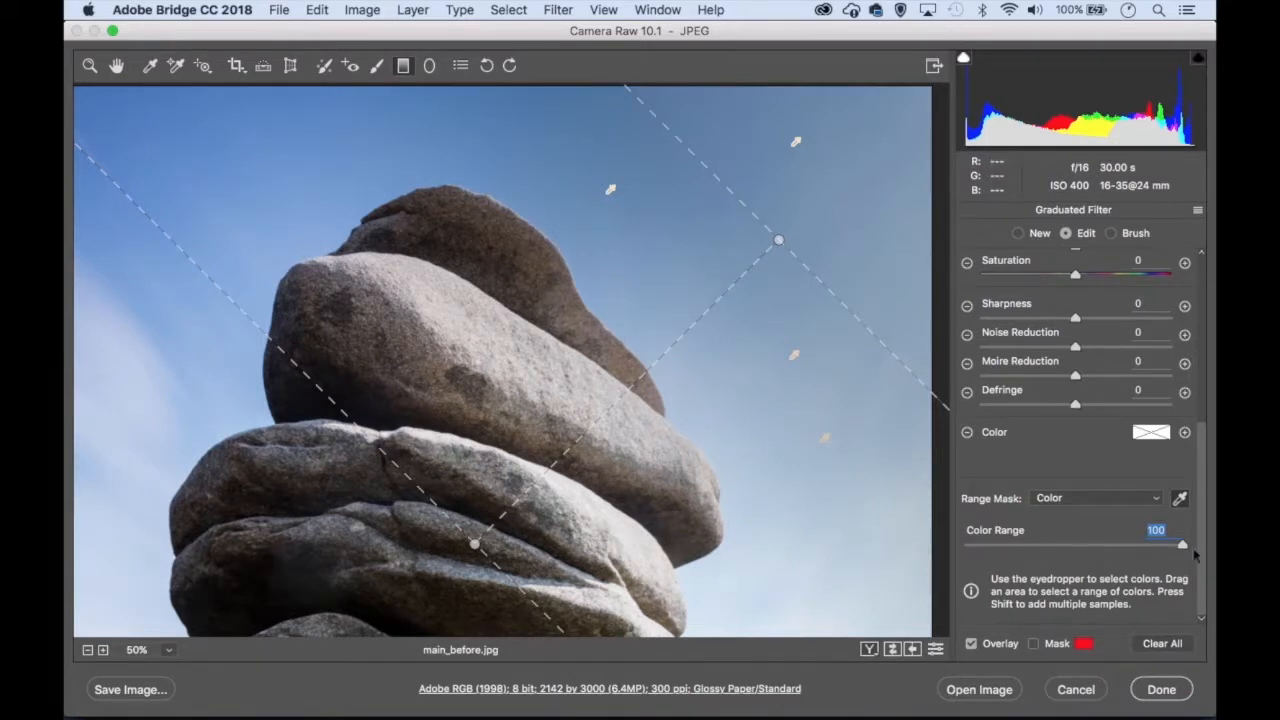
drag(1184, 547, 965, 548)
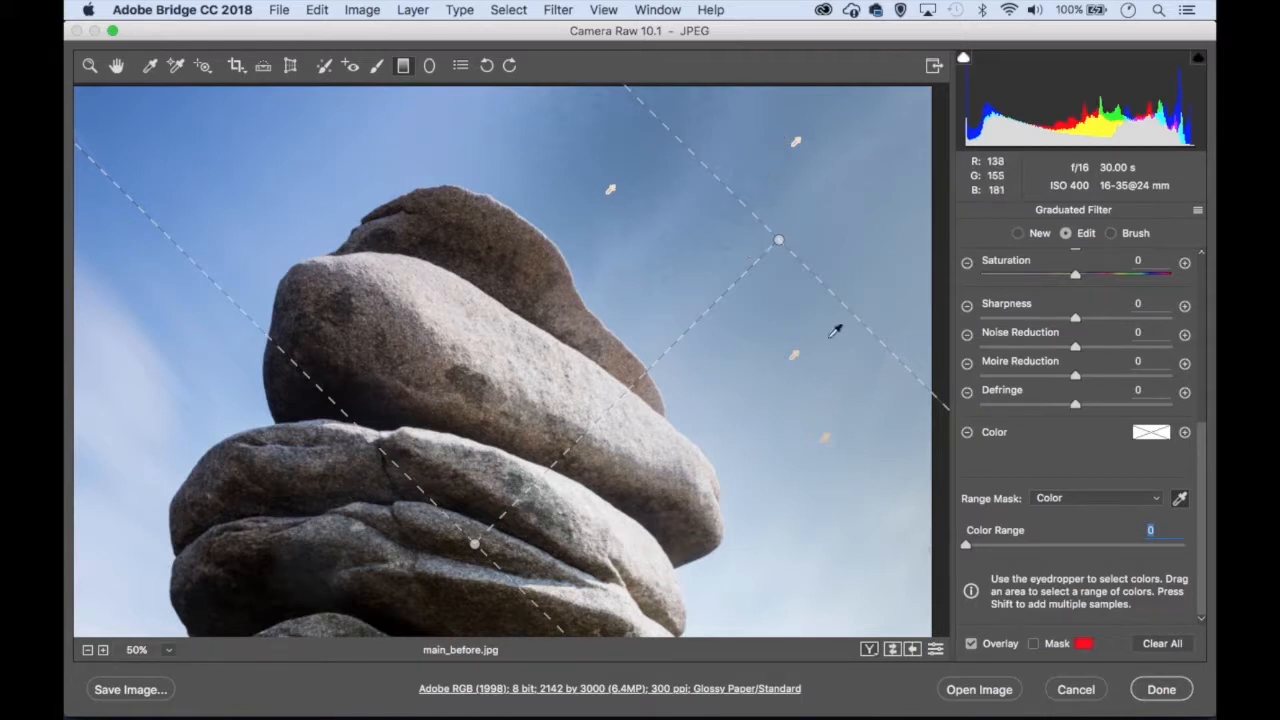
drag(970, 548, 1082, 545)
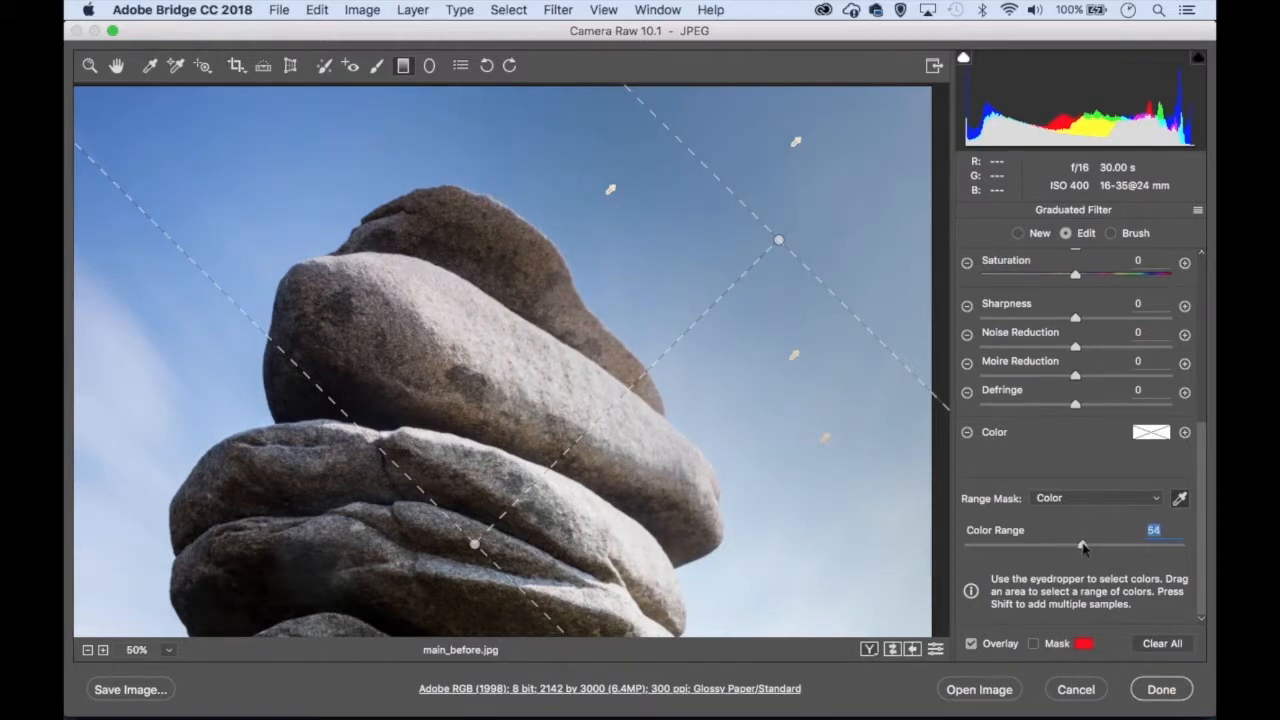
key(super+0)
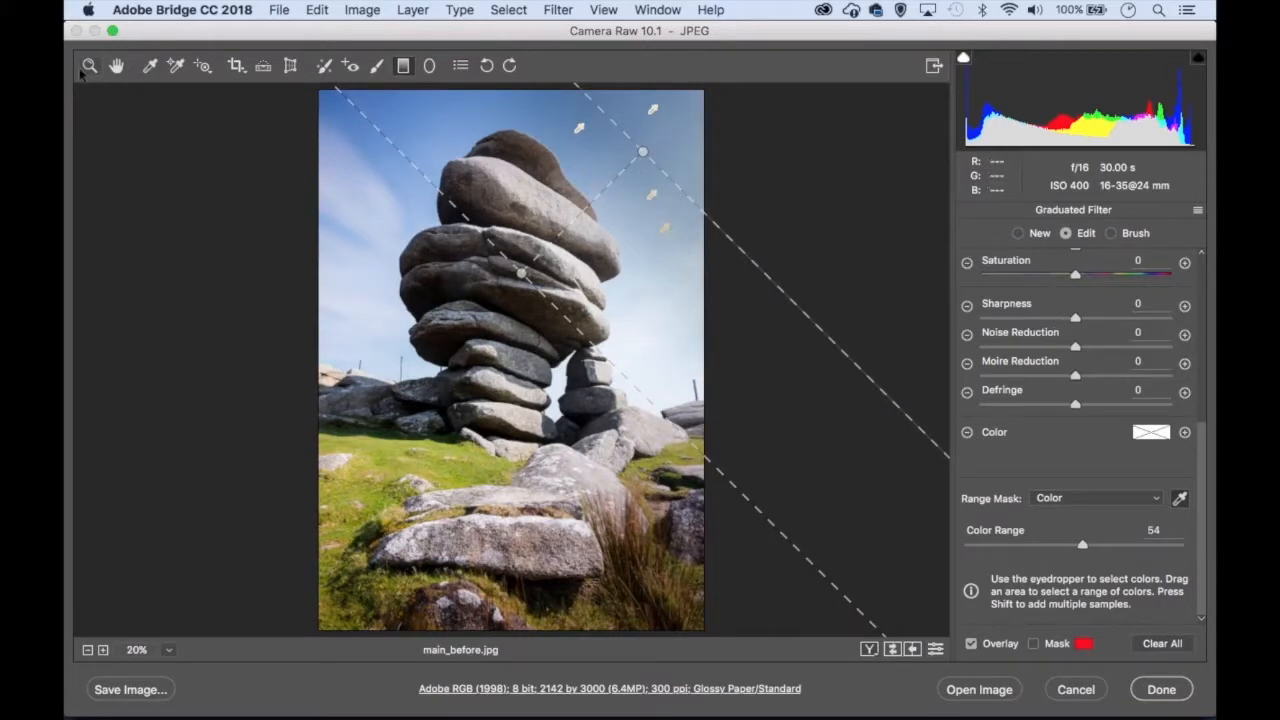
- In the Basic adjustments, set Exposure to -0.65, Highlights to +2, Clarity to +20 and Vibrance to +14
click(89, 65)
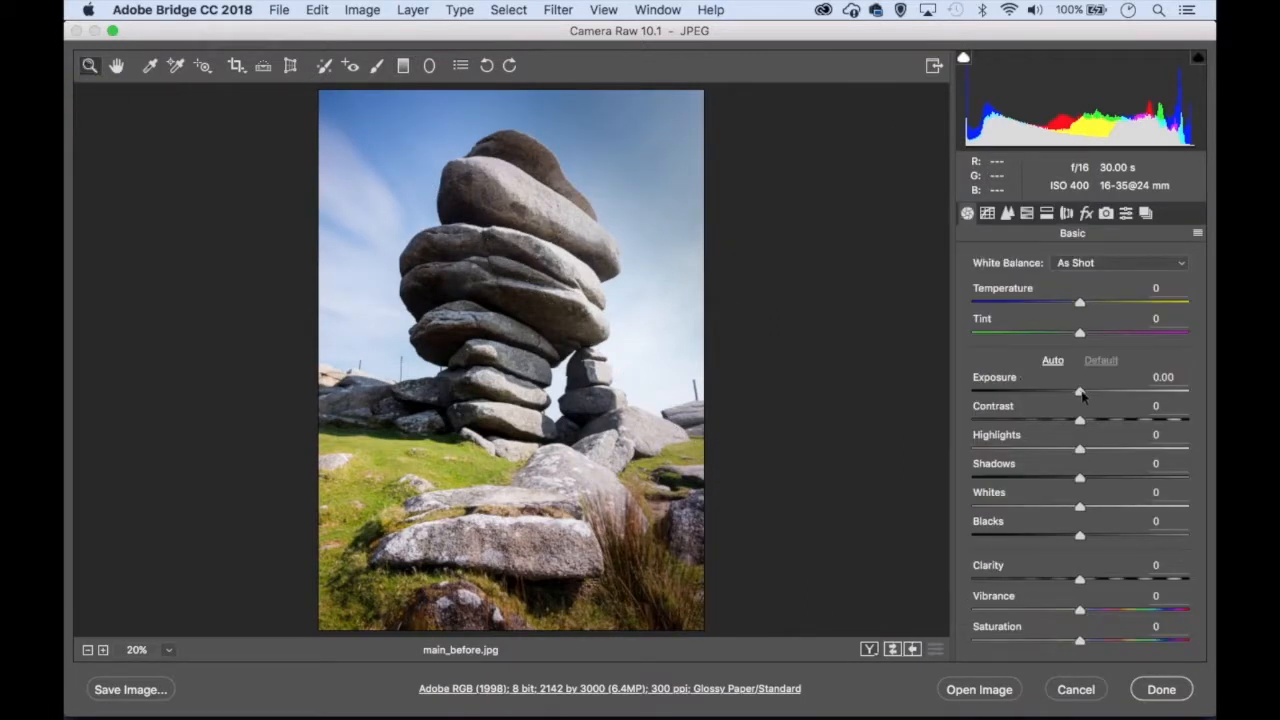
drag(1081, 396, 1077, 396)
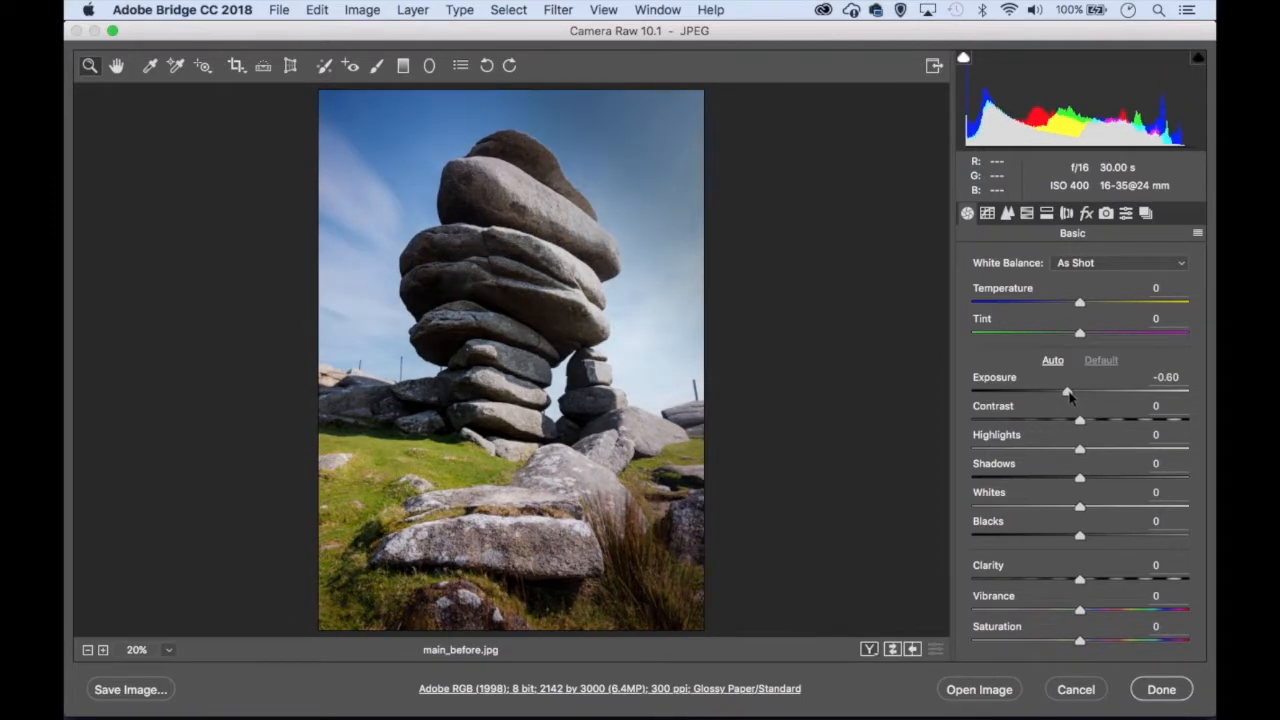
drag(1069, 397, 1067, 397)
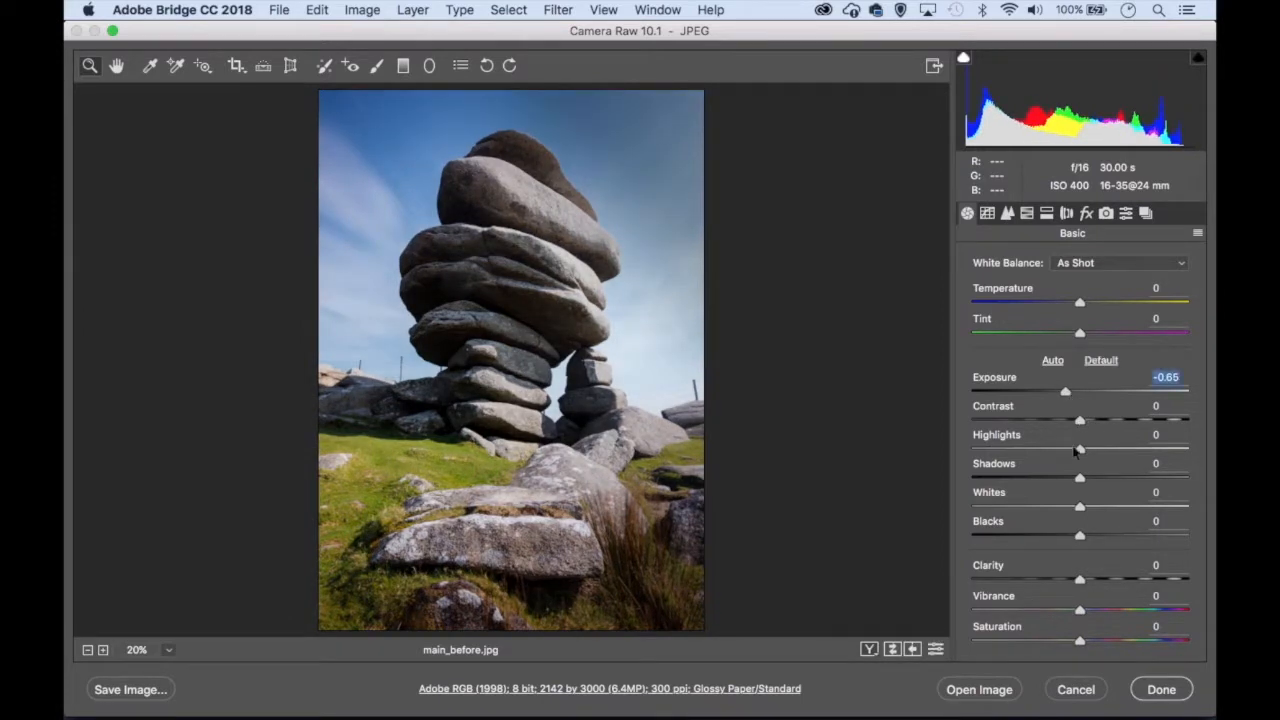
mouse_move(1080, 449)
mouse_down()
mouse_move(1061, 452)
mouse_move(1081, 446)
mouse_up()
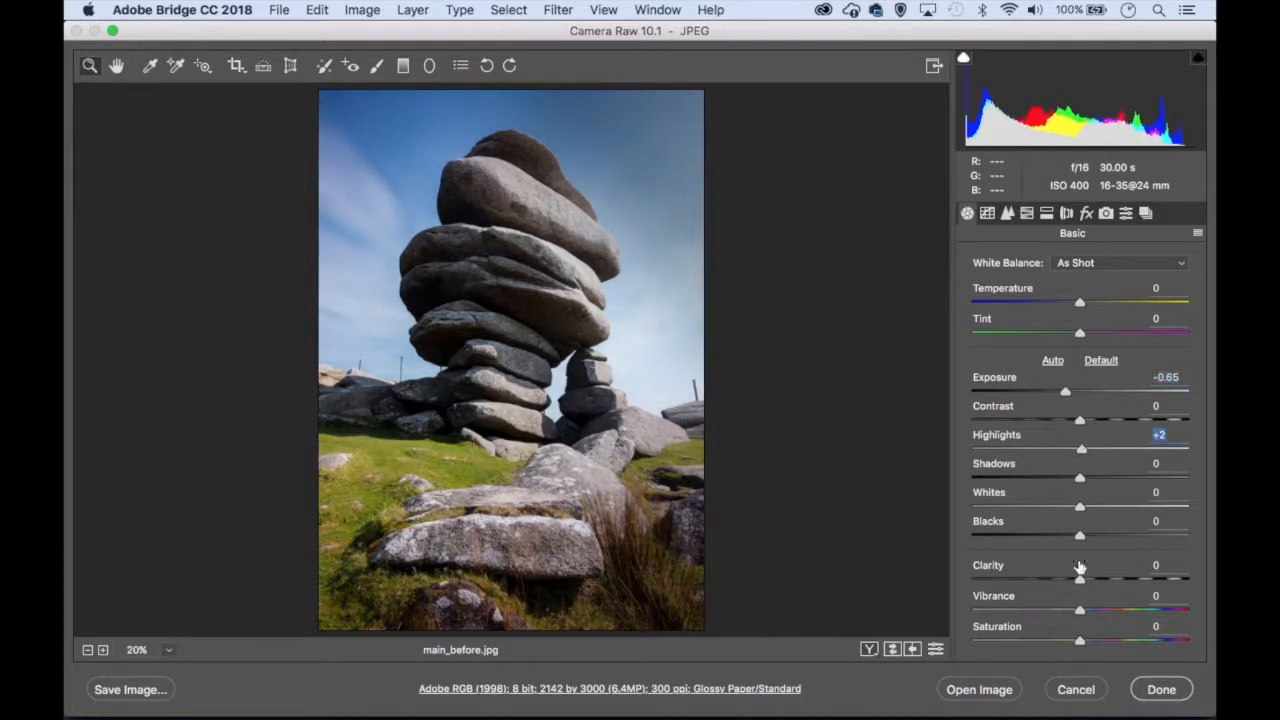
drag(1080, 580, 1094, 613)
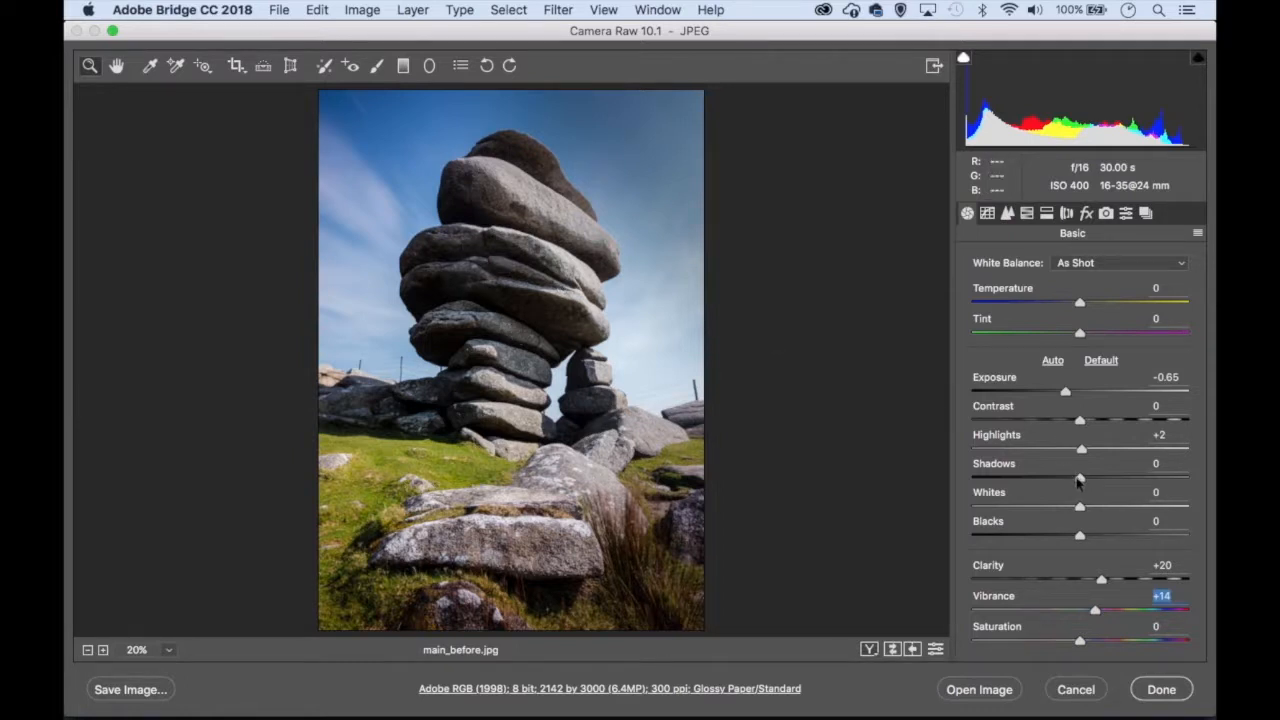
- Try raising the overall Shadows to +100 and reset them to 0
drag(1080, 482, 1188, 478)
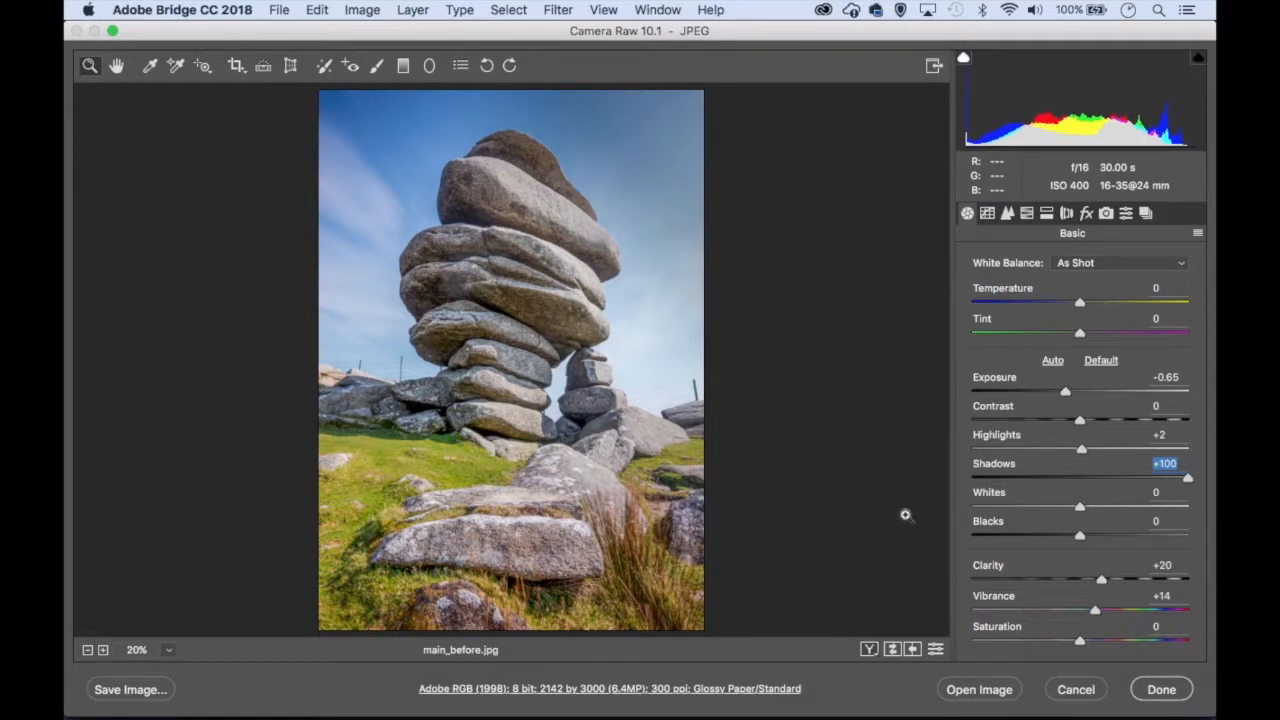
double_click(1188, 478)
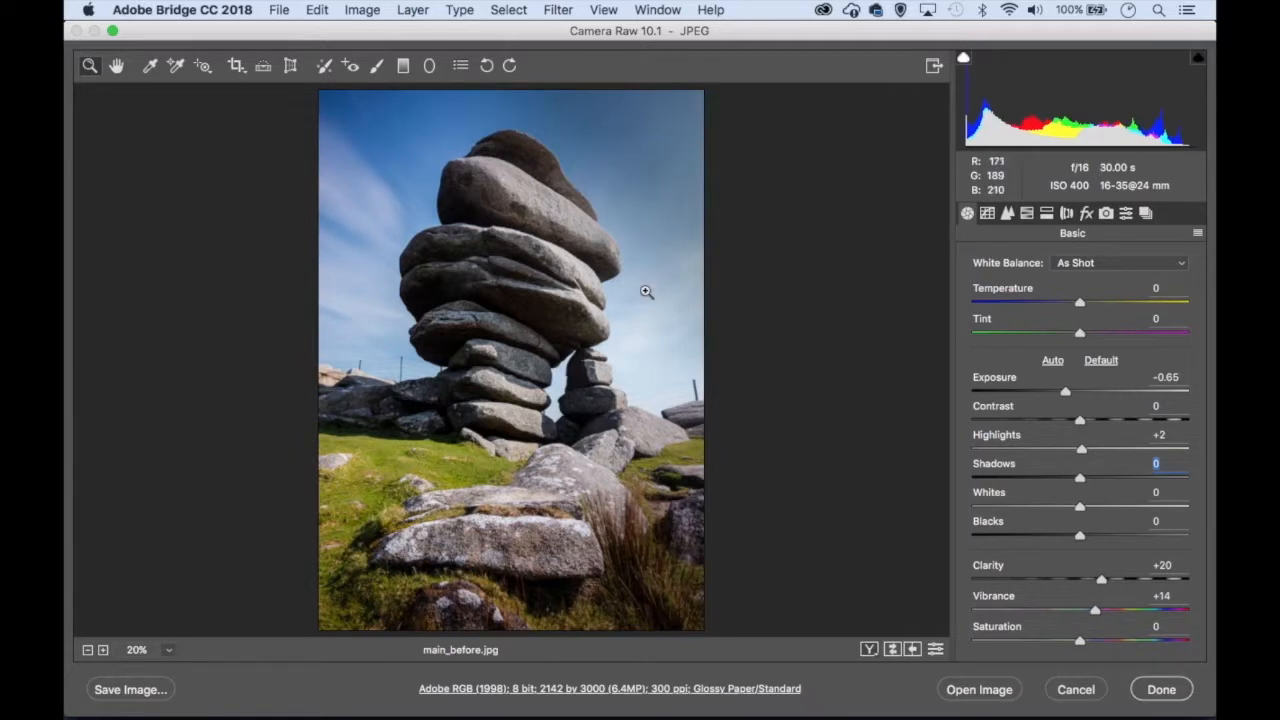
- Paint over the shaded side of the rock stack with a new Adjustment Brush adjustment, raising its Exposure to +0.90 and finally +1.70
click(376, 66)
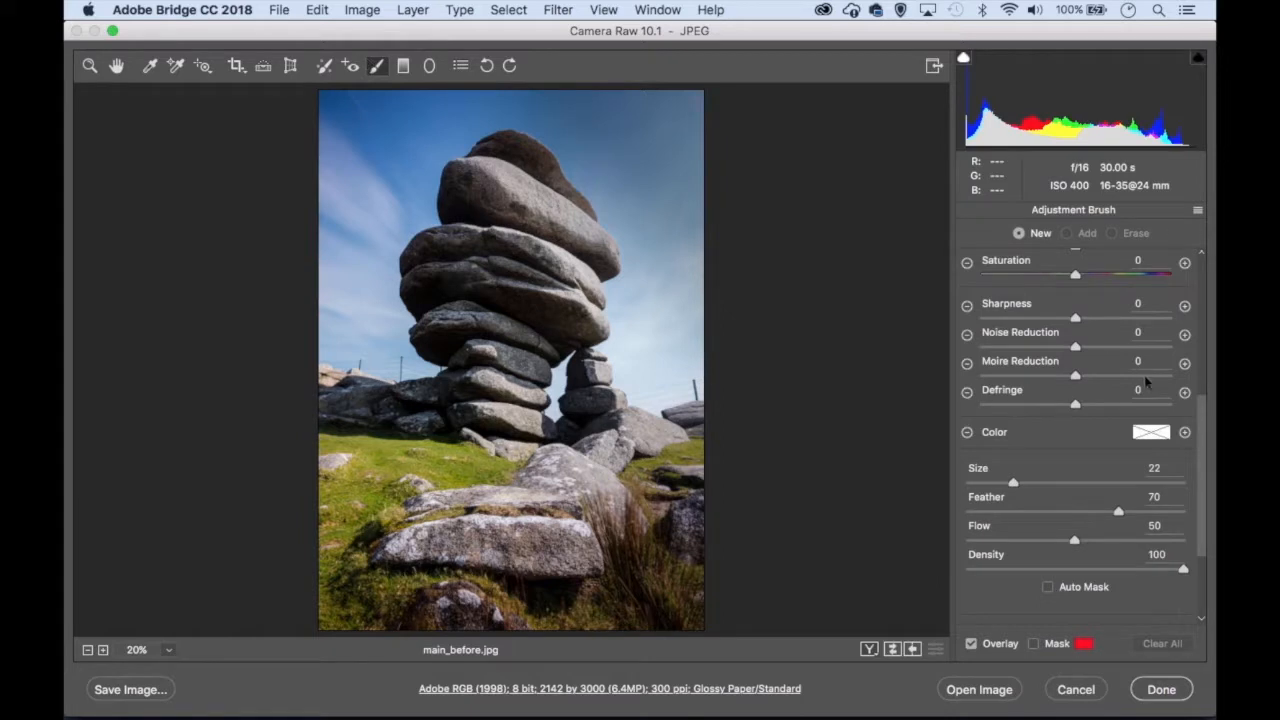
drag(1200, 436, 1190, 287)
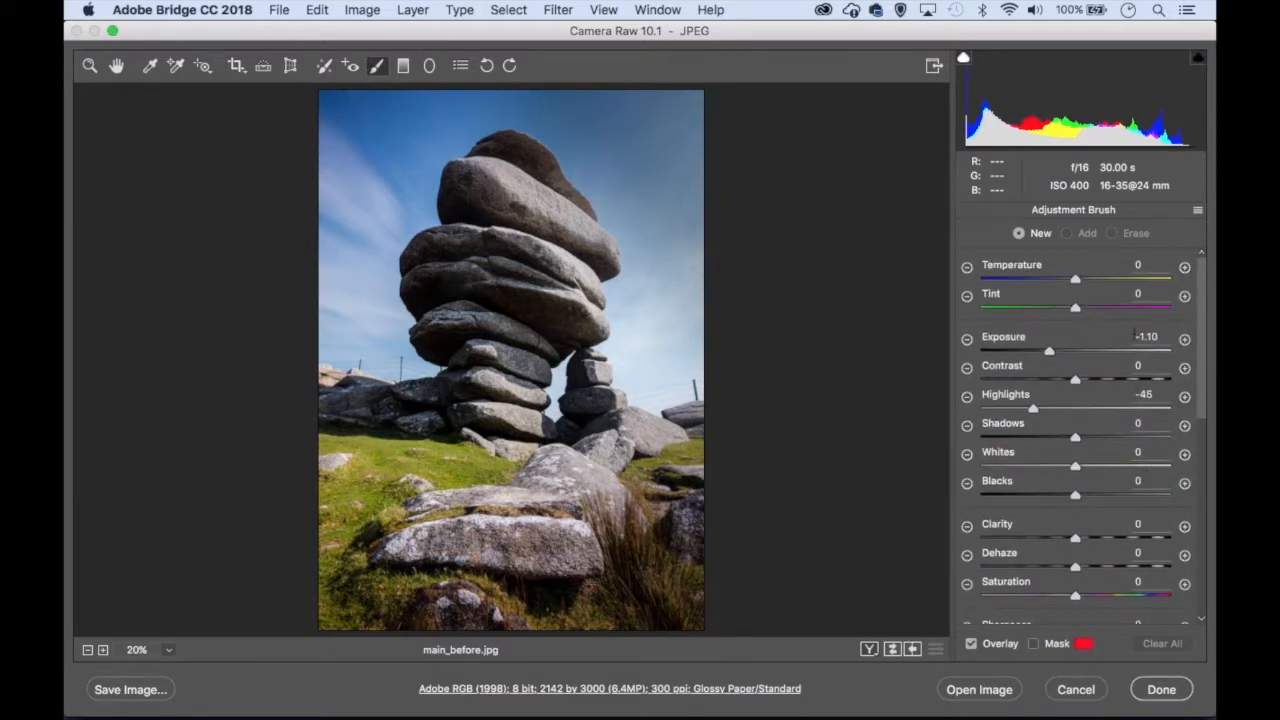
click(1185, 340)
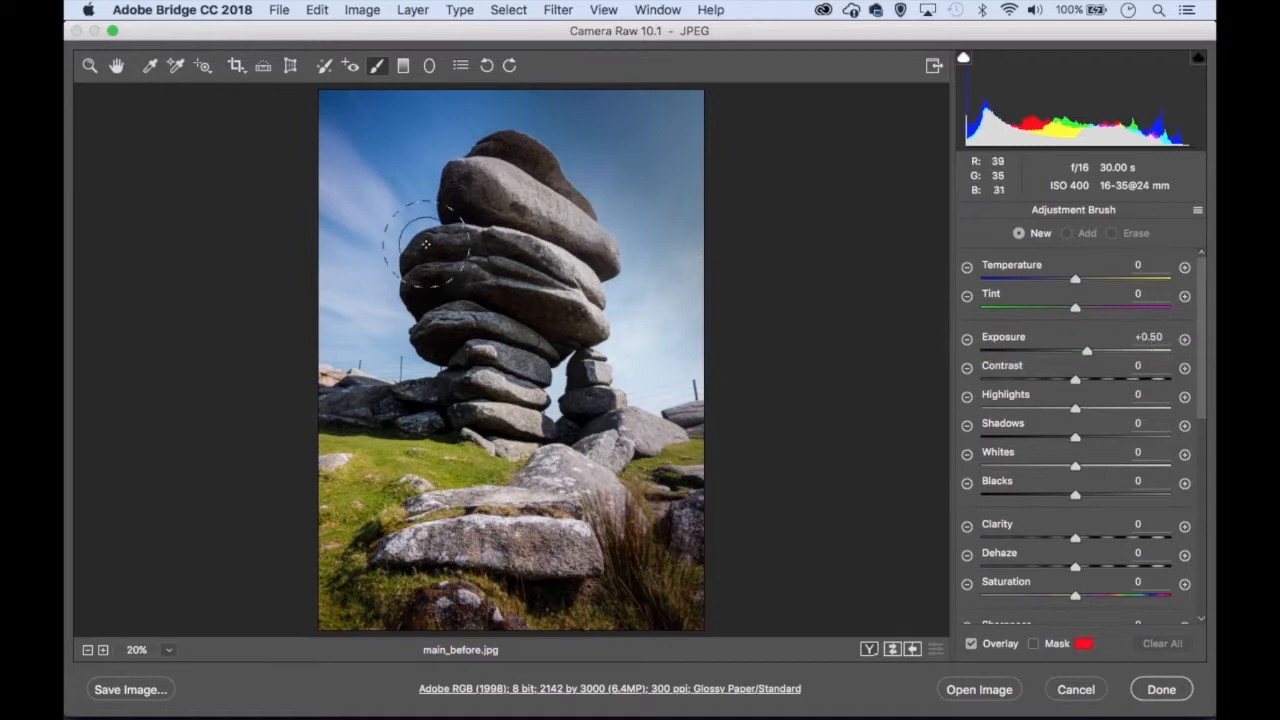
drag(1093, 354, 1098, 354)
mouse_move(477, 183)
mouse_down()
mouse_move(440, 230)
mouse_move(470, 340)
mouse_move(480, 190)
mouse_move(463, 340)
mouse_move(469, 205)
mouse_move(447, 333)
mouse_move(455, 225)
mouse_up()
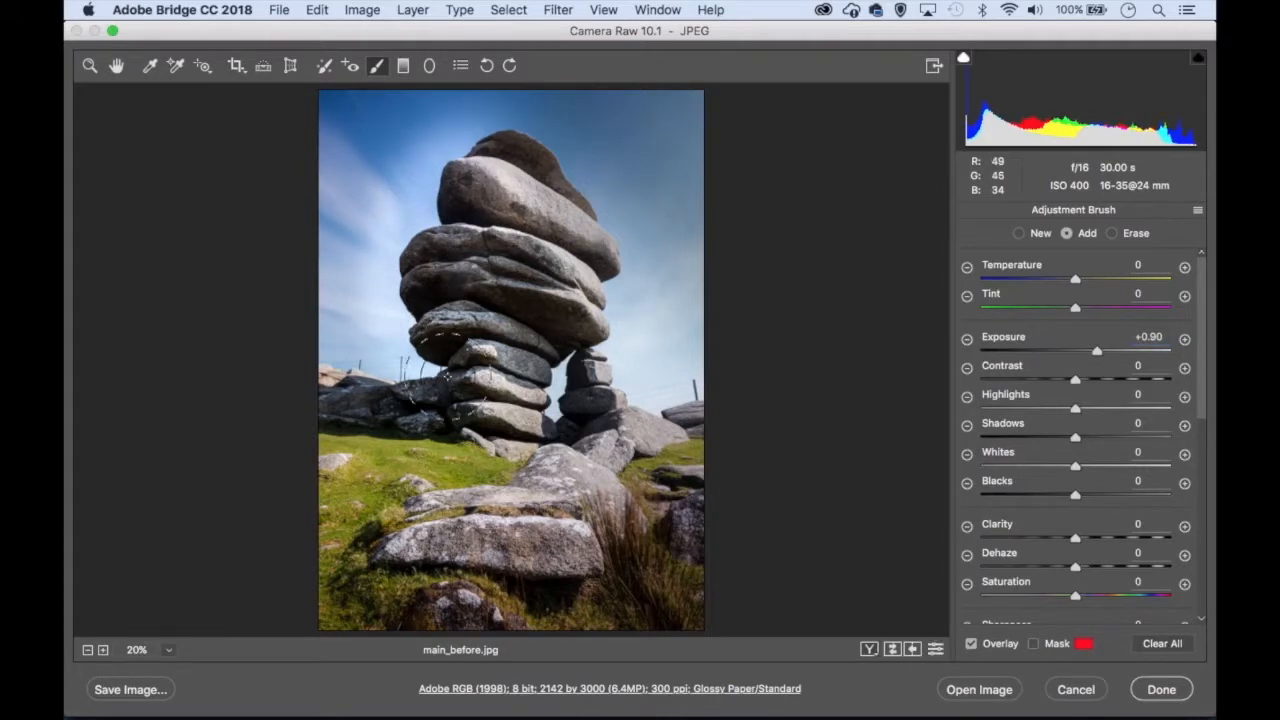
drag(1097, 352, 1115, 351)
mouse_move(545, 292)
mouse_down()
mouse_move(562, 325)
mouse_move(548, 320)
mouse_up()
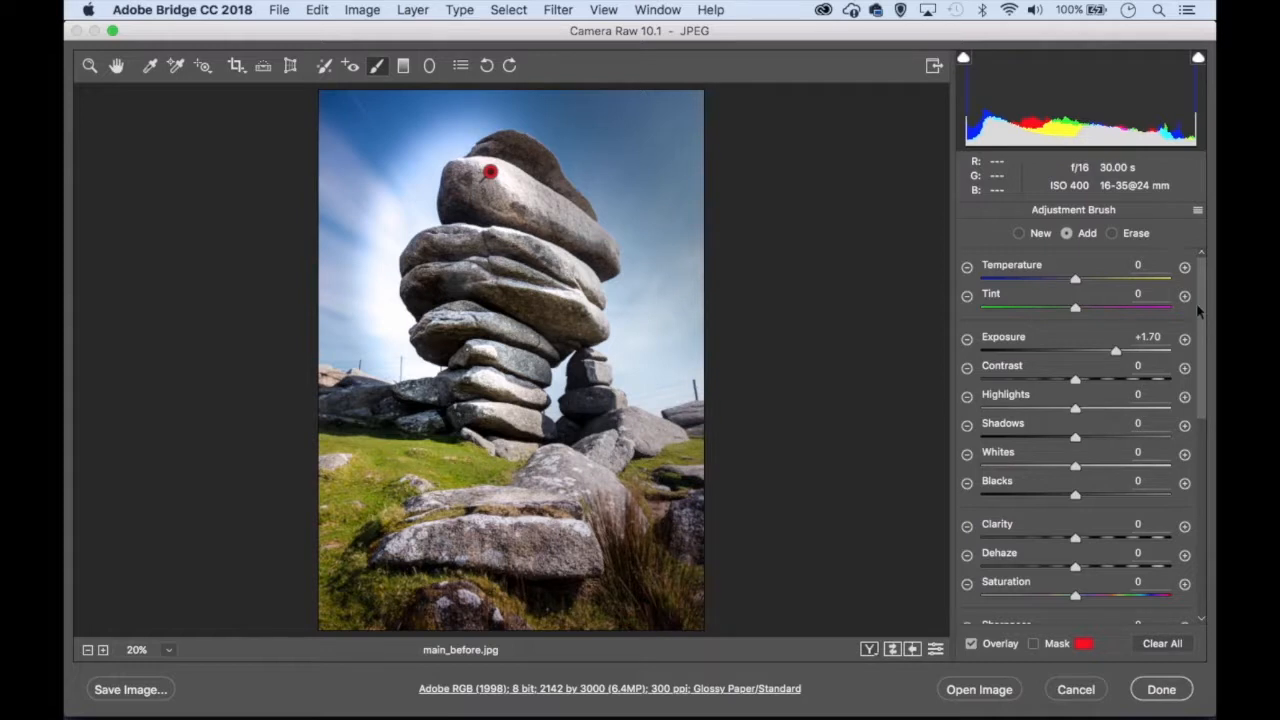
- Set the brush adjustment's Range Mask to Luminance and inspect its coverage of the rocks and sky with the mask overlay
drag(1203, 300, 1204, 520)
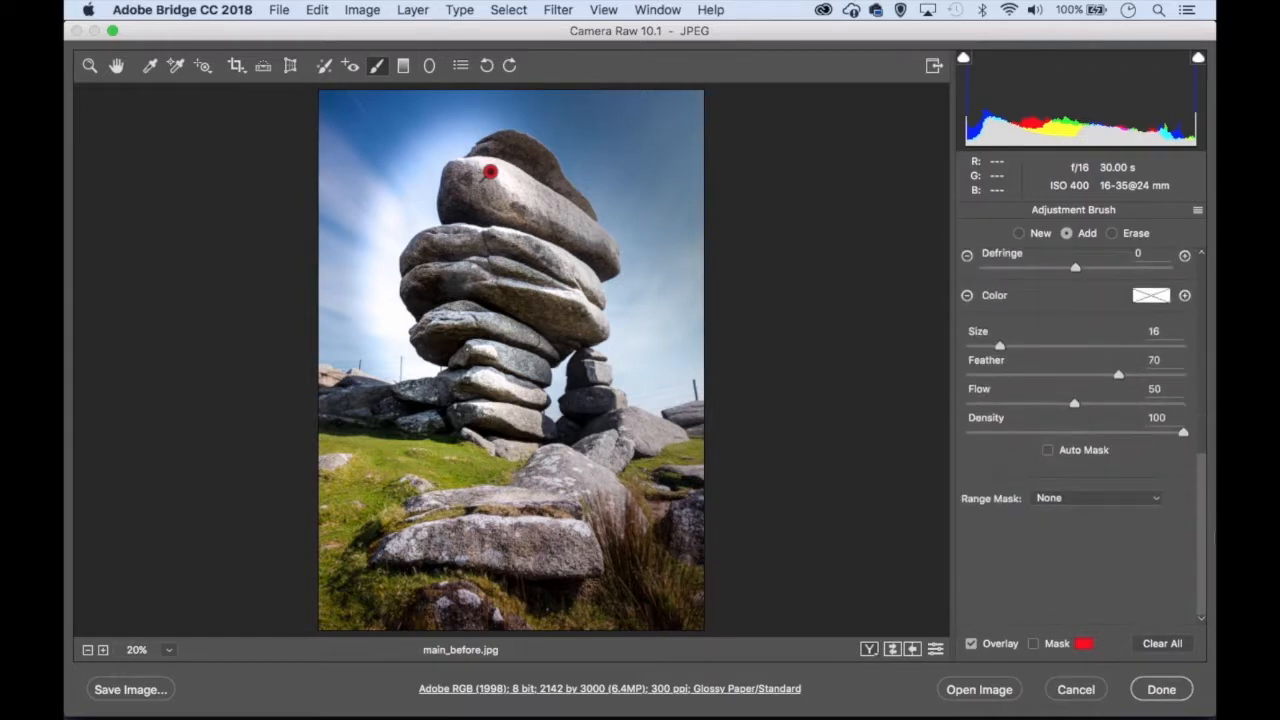
click(1075, 498)
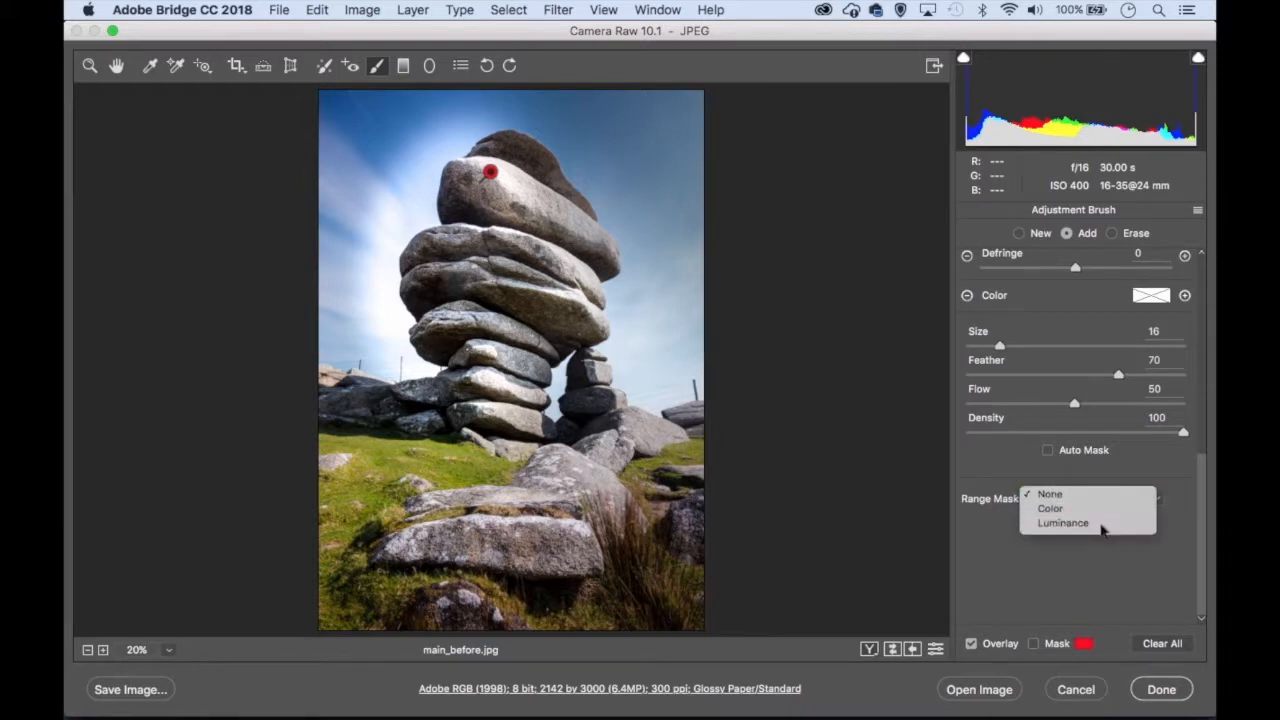
click(1102, 527)
key(super+equal)
key(super+equal)
drag(528, 200, 538, 352)
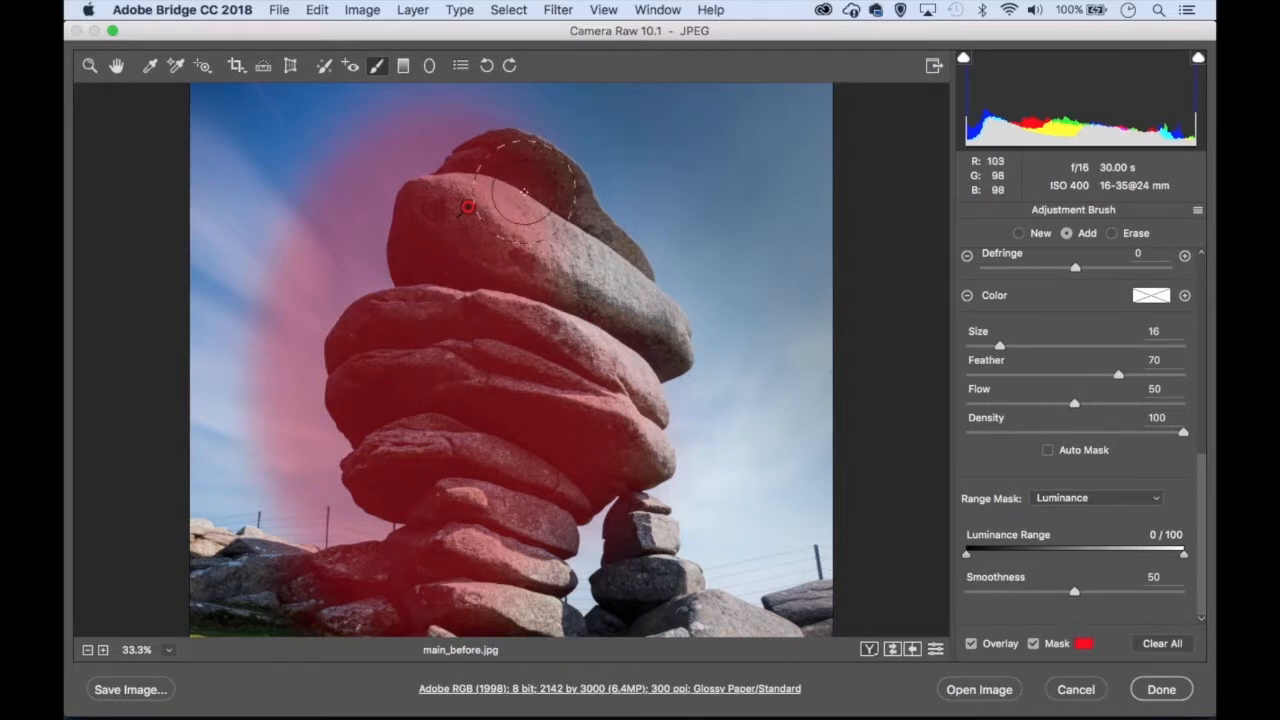
key(y)
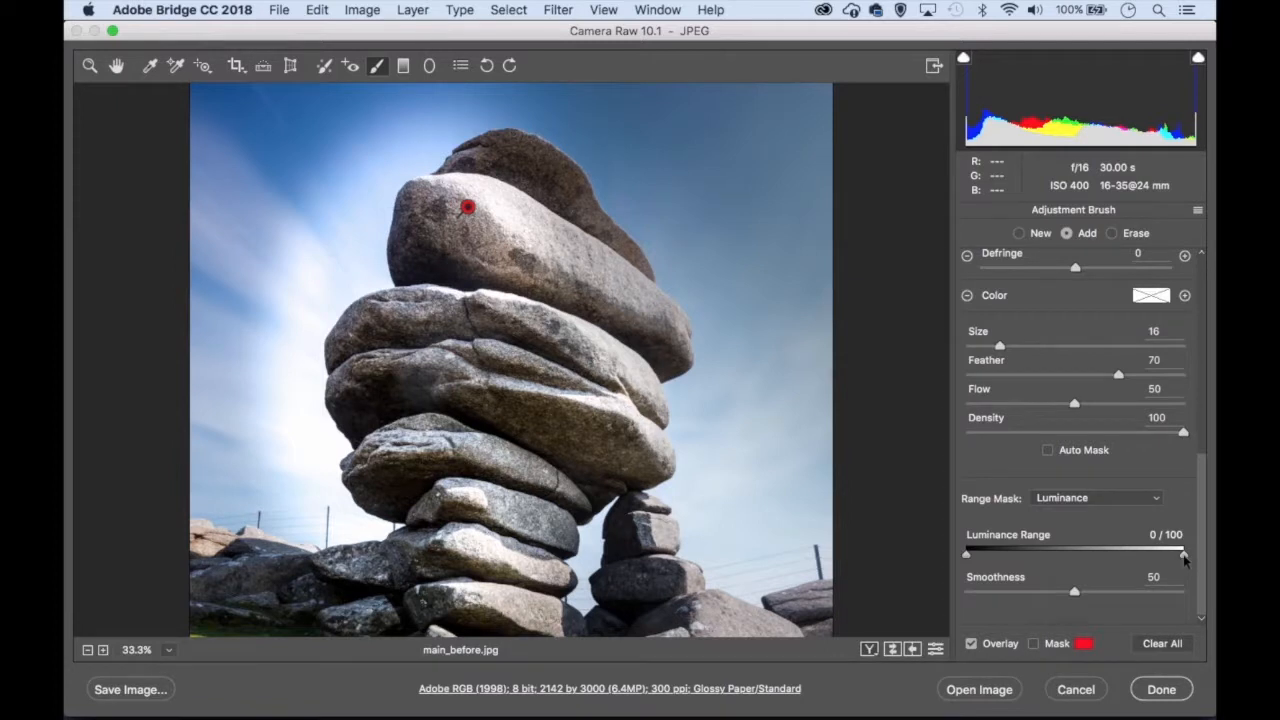
- Try lowering the upper Luminance Range limit to 42 and 34 and raising the lower limit to 38, resetting each to the full range
drag(1184, 559, 1055, 560)
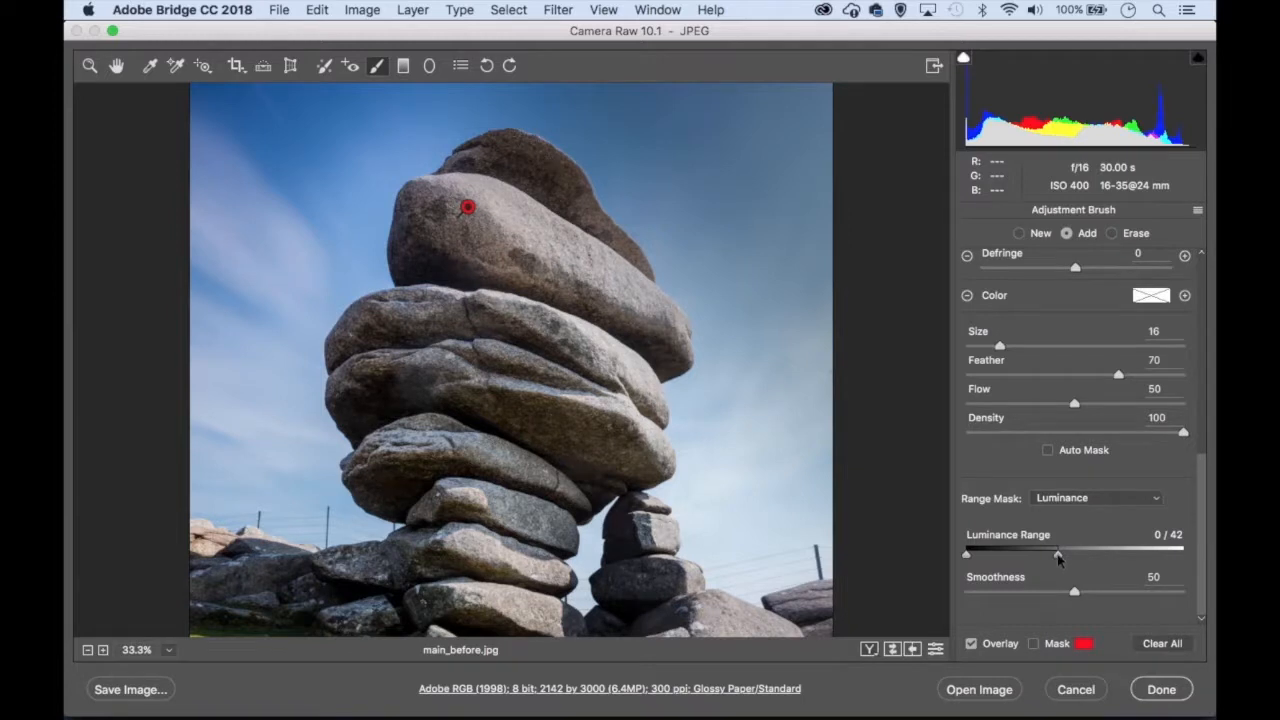
drag(1058, 556, 1040, 556)
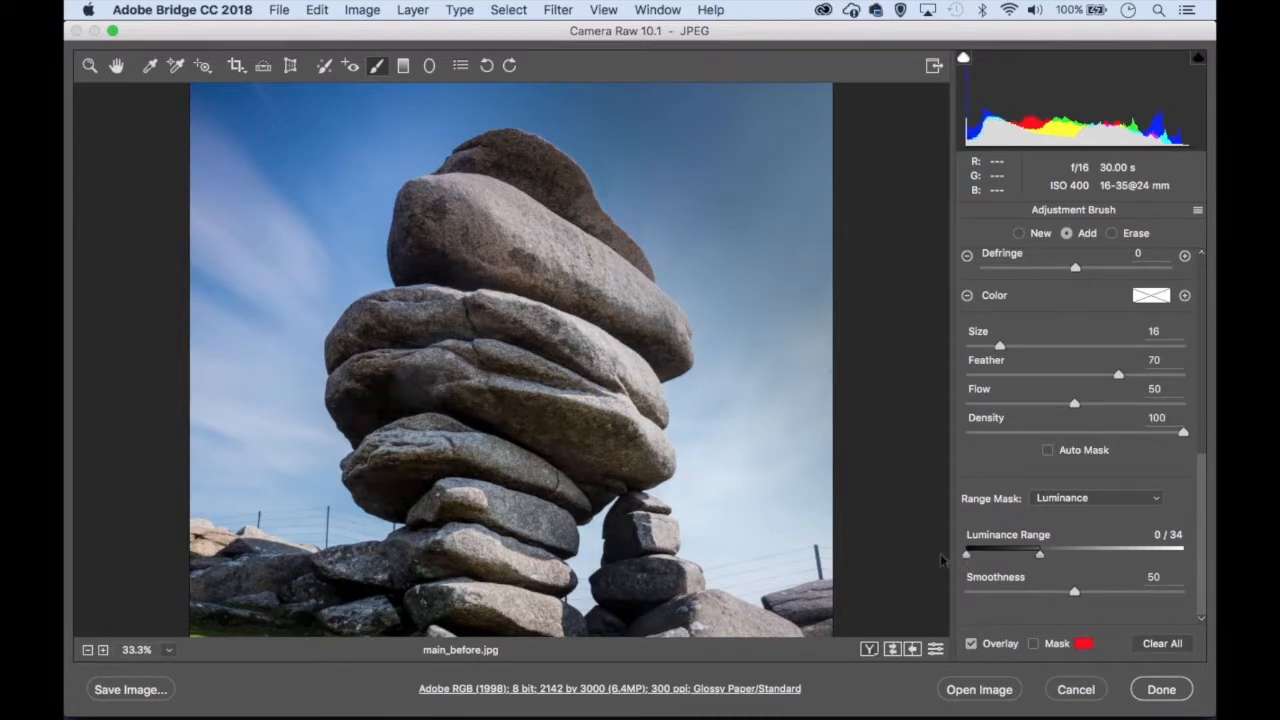
drag(1040, 556, 1029, 555)
double_click(1029, 557)
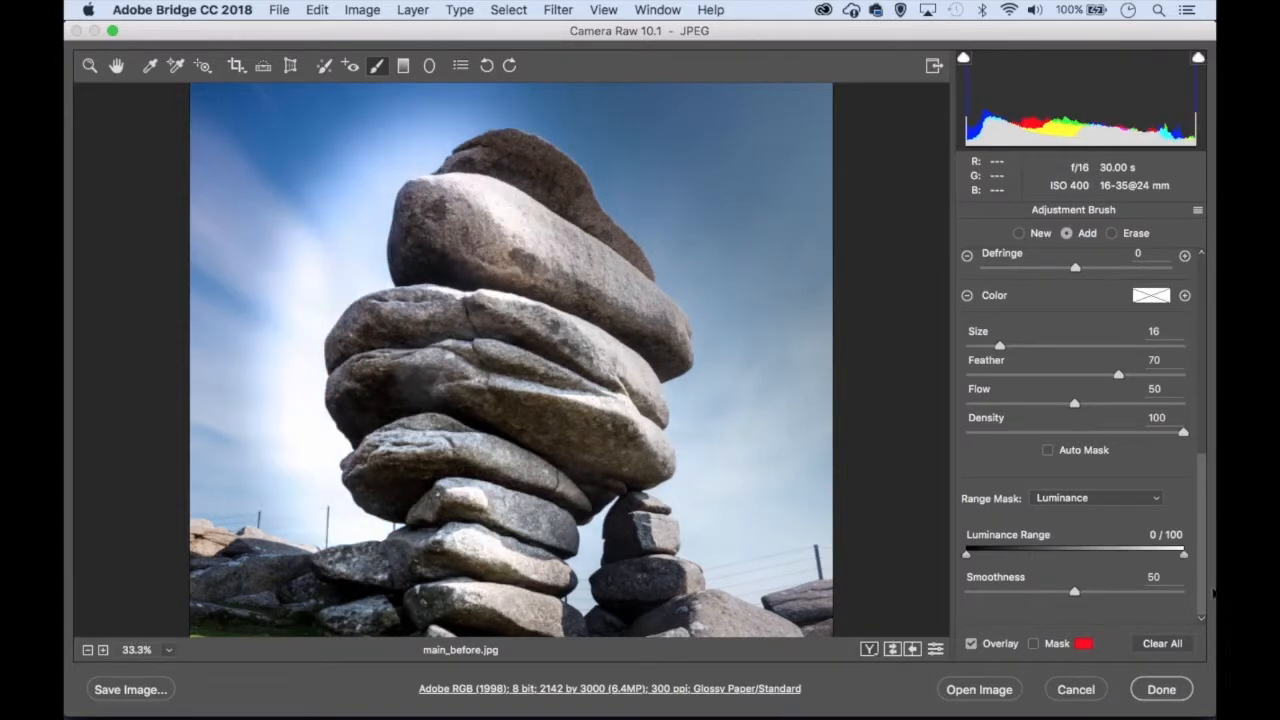
drag(969, 557, 1051, 564)
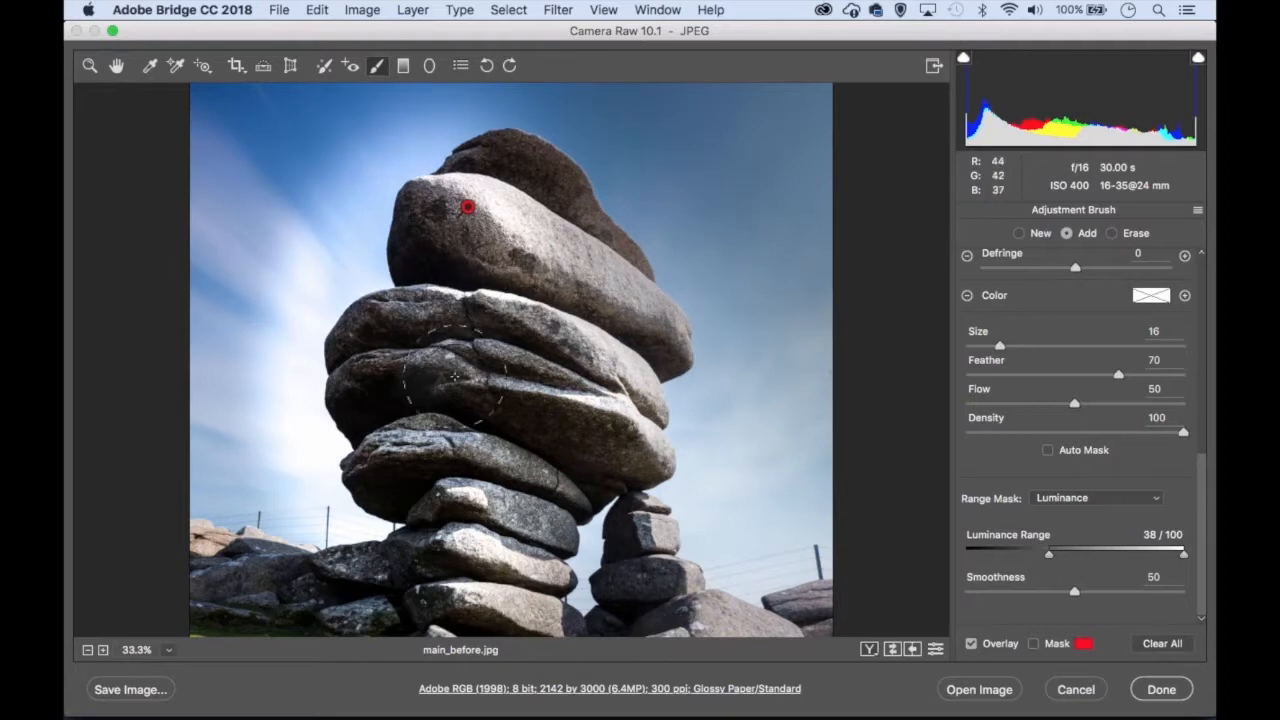
drag(1055, 562, 966, 556)
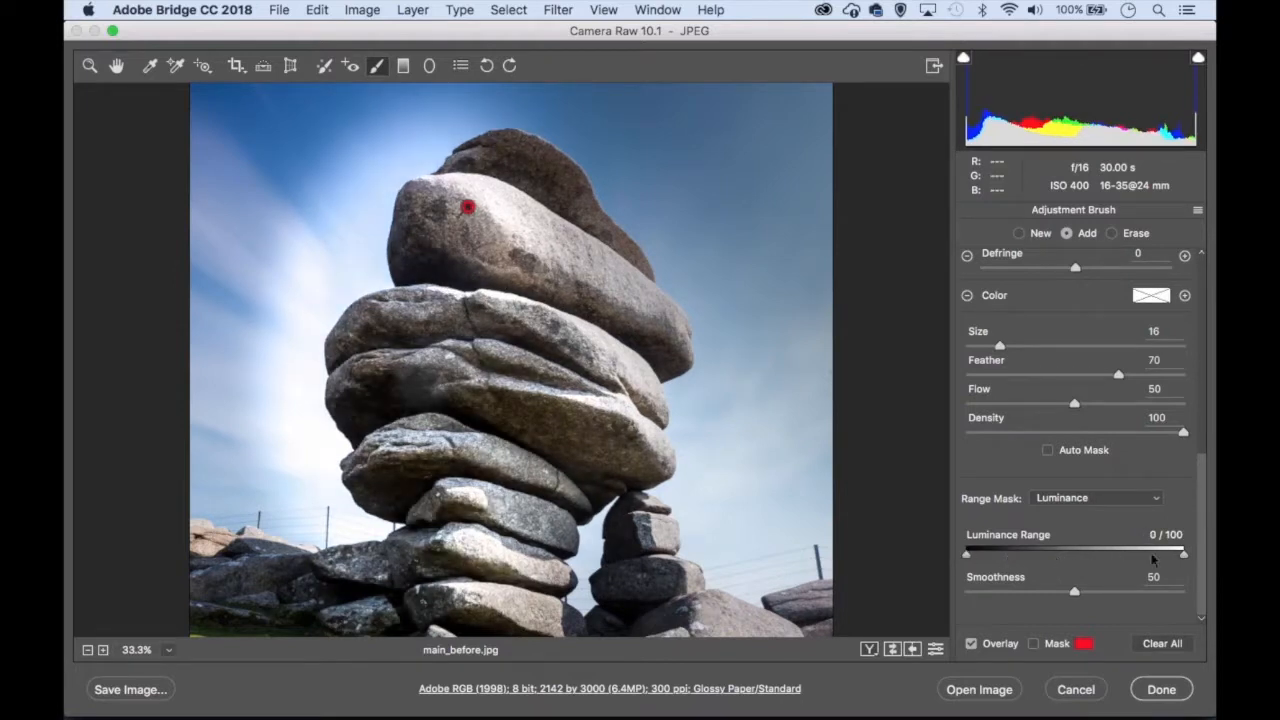
- Set the Luminance Range to 0/27, test Smoothness at 100 and 0, and settle on 32 while checking the mask overlay
drag(1185, 555, 1032, 550)
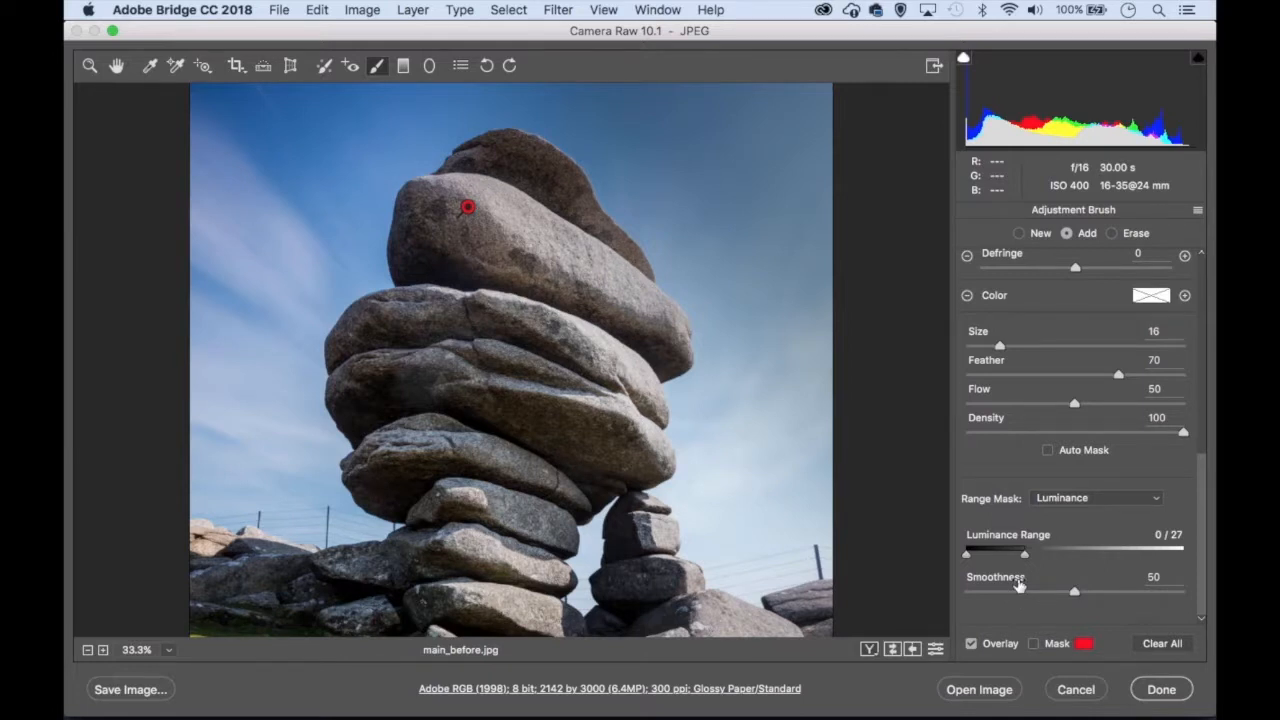
drag(1074, 593, 1182, 591)
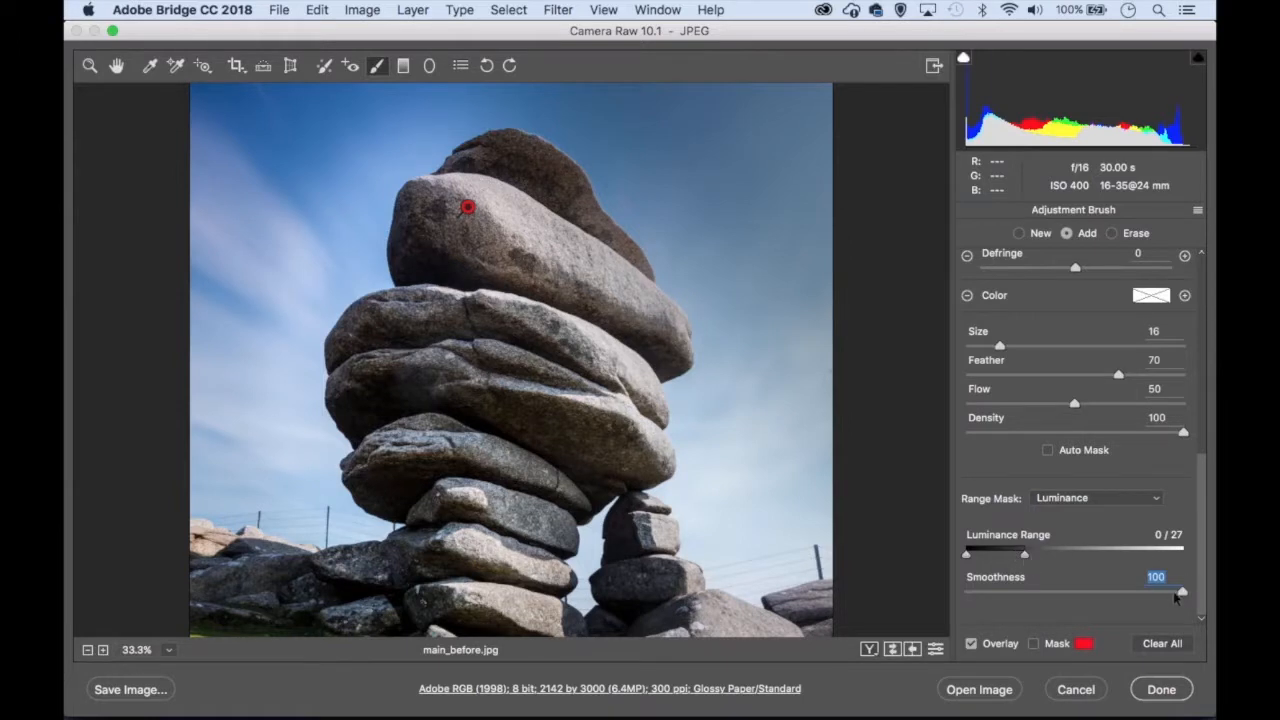
drag(1176, 594, 900, 597)
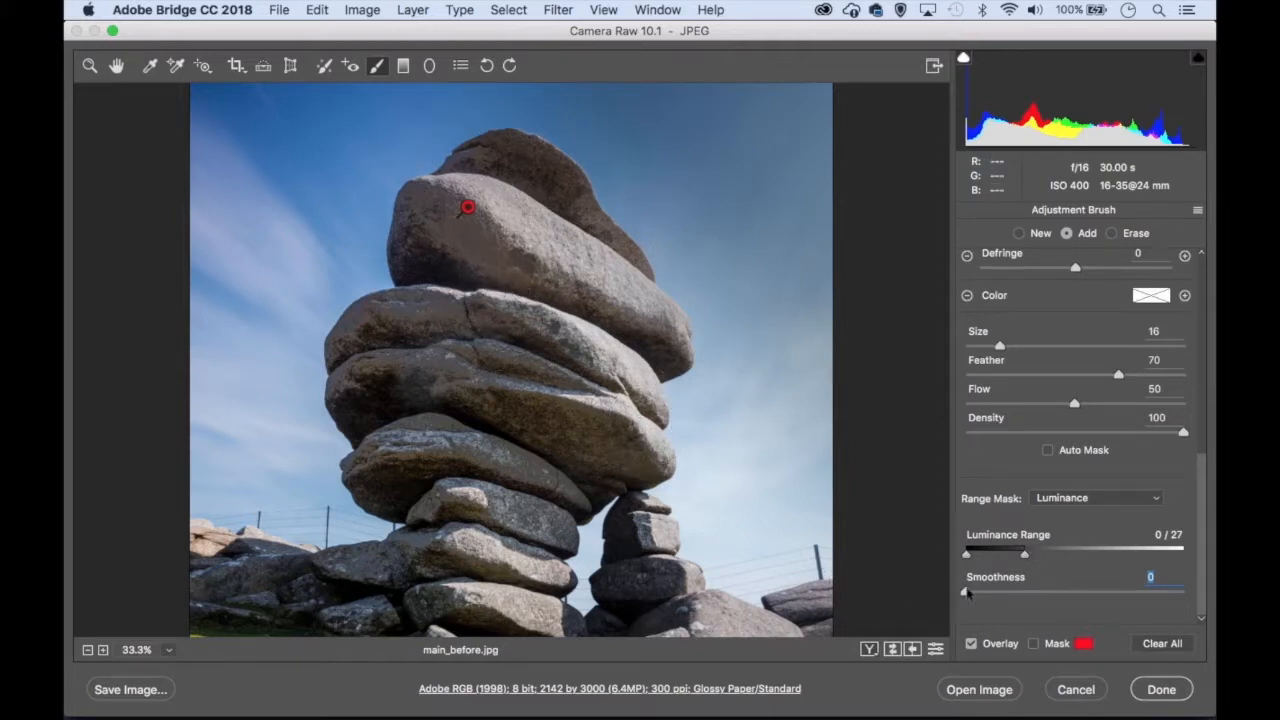
drag(966, 592, 1066, 597)
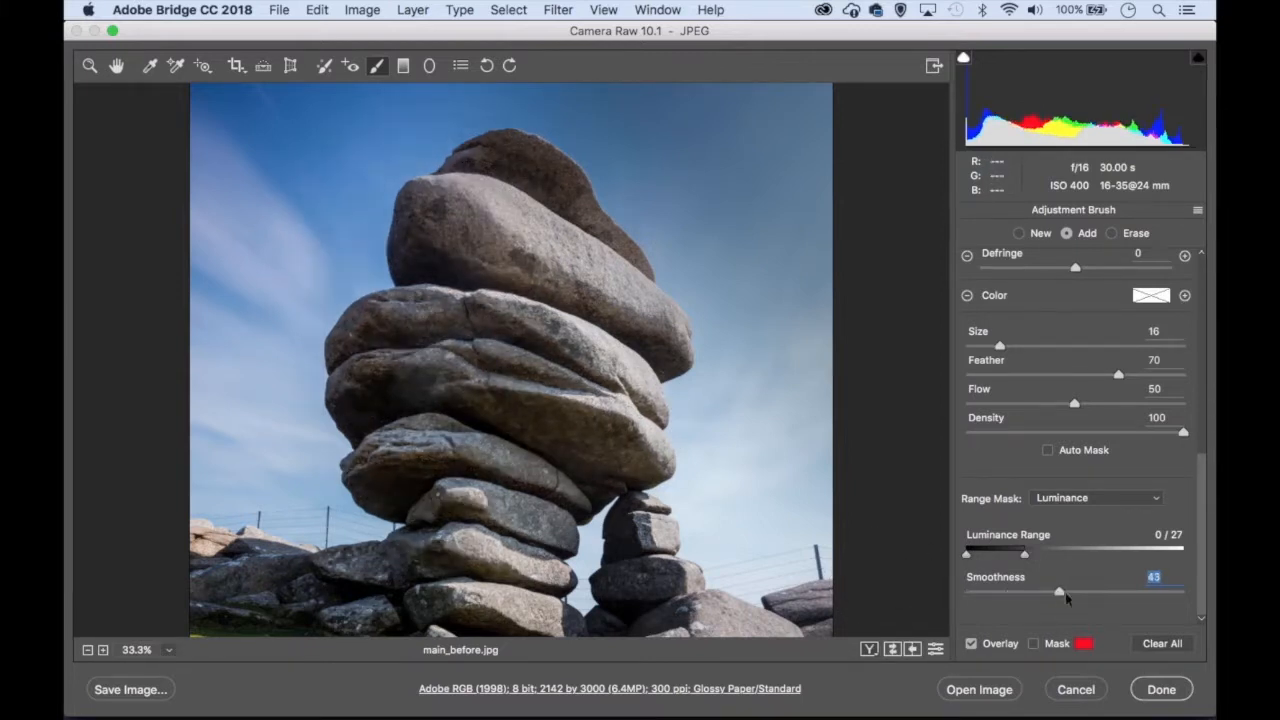
key(y)
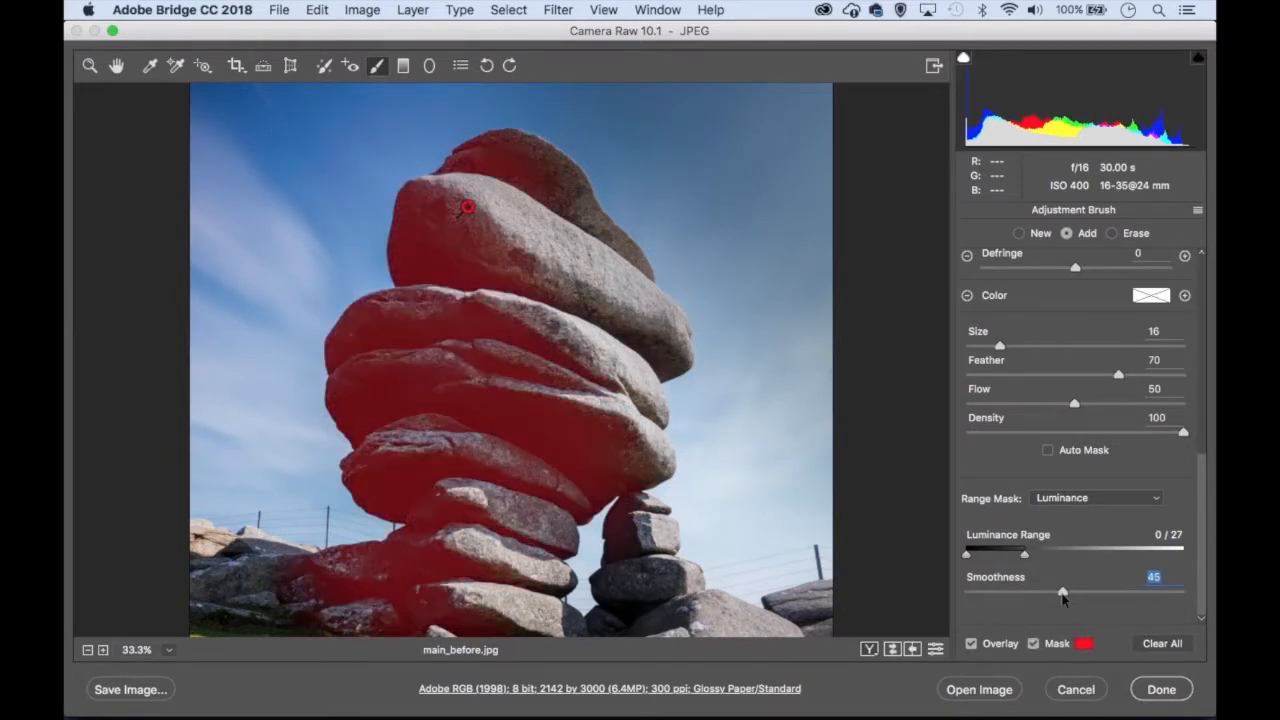
mouse_move(1063, 593)
mouse_down()
mouse_move(1091, 595)
mouse_move(1035, 589)
mouse_up()
key(y)
- Fit the whole photo in the preview and compare the before and after versions side by side
key(super+0)
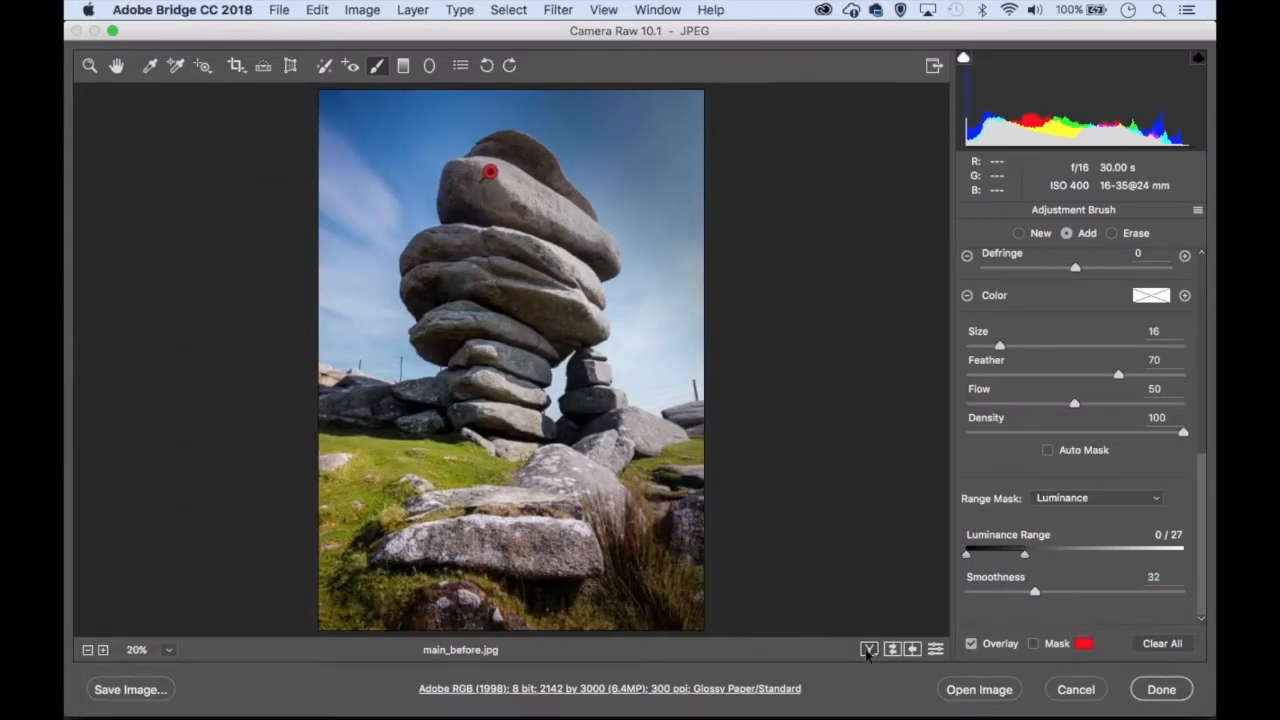
click(868, 650)
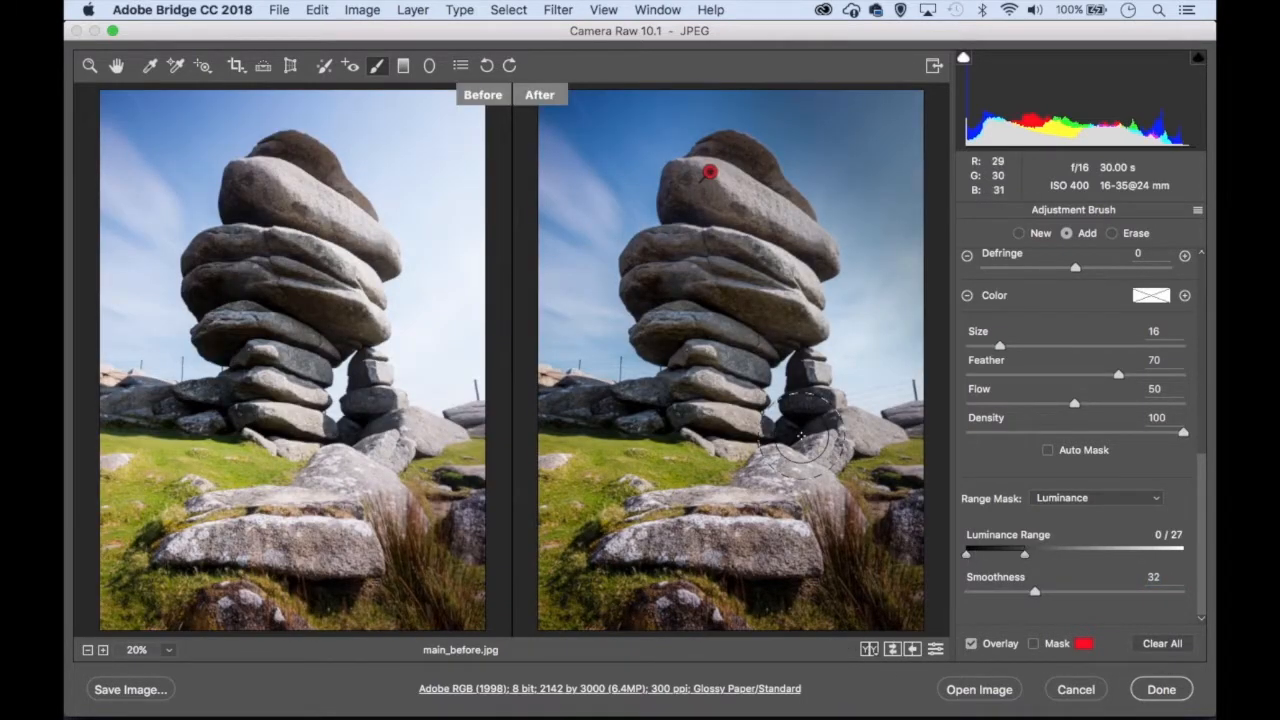